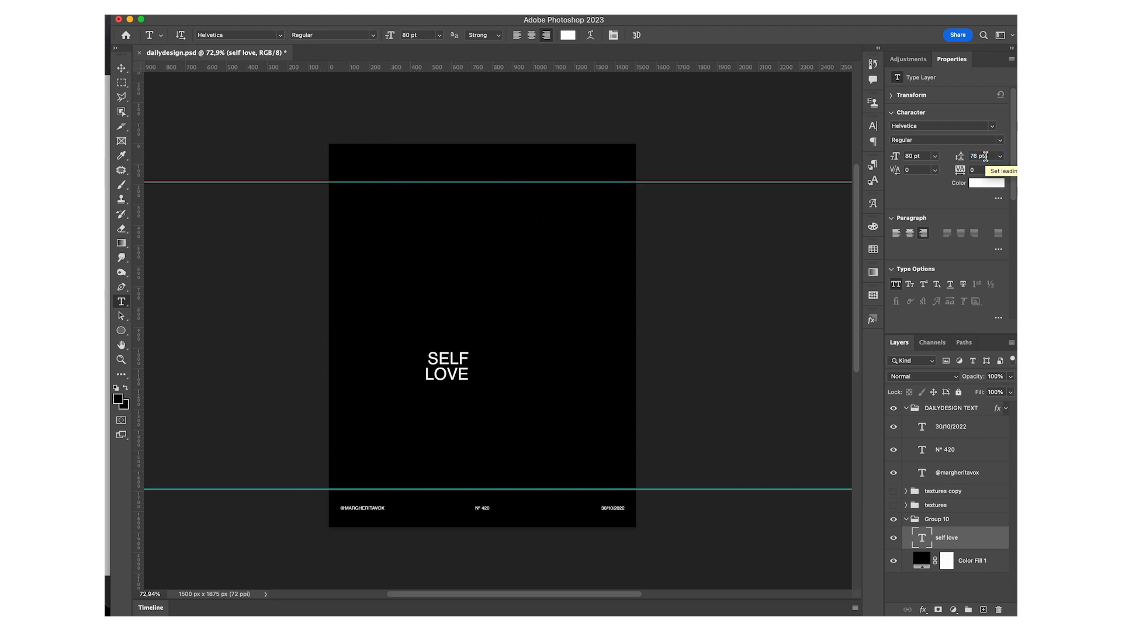
Step: Center-align the SELF LOVE text and move it to the middle of the canvas
key("v")
left_click_drag(454, 380, 492, 348)
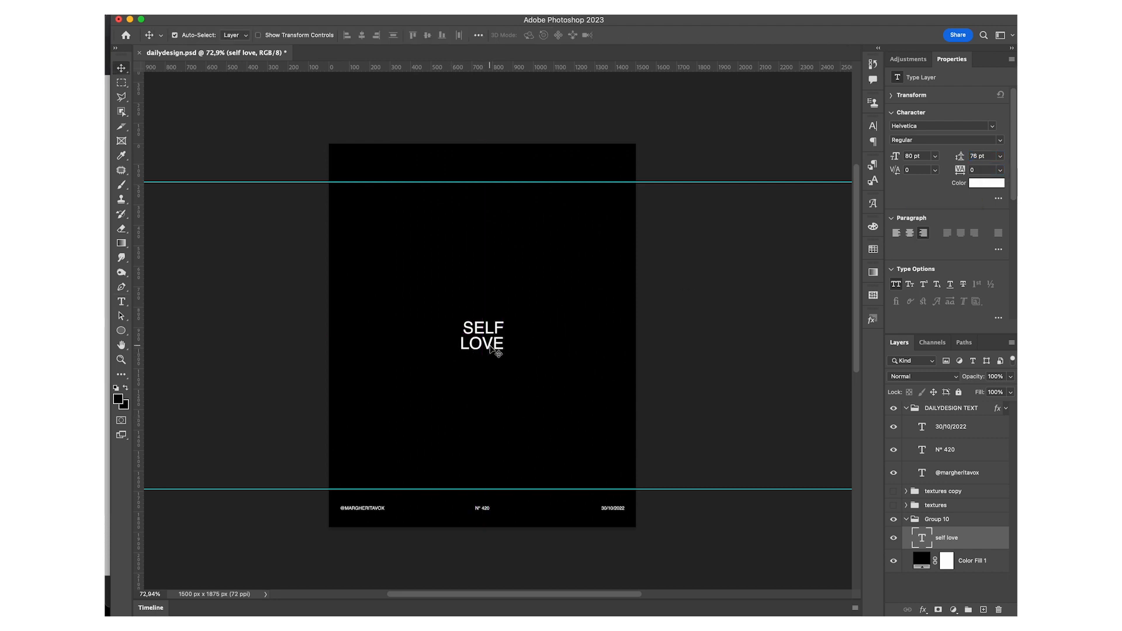
left_click(909, 233)
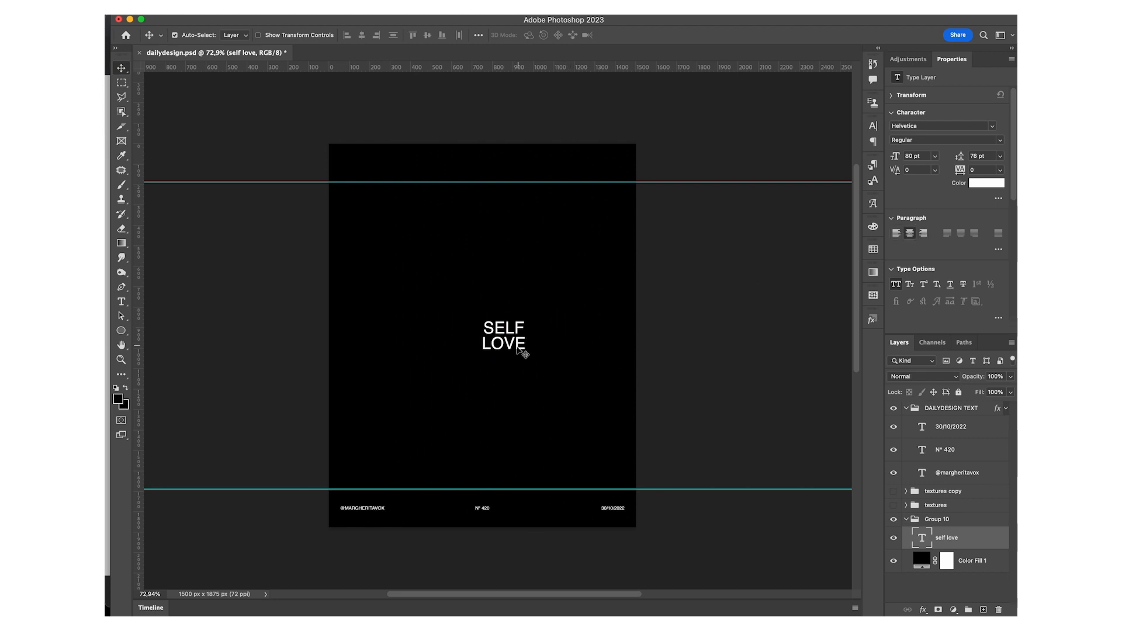
left_click_drag(506, 341, 489, 341)
Step: Apply Liquify to the SELF LOVE text as a smart object, distorting the letters with the Bloat tool
left_click(362, 7)
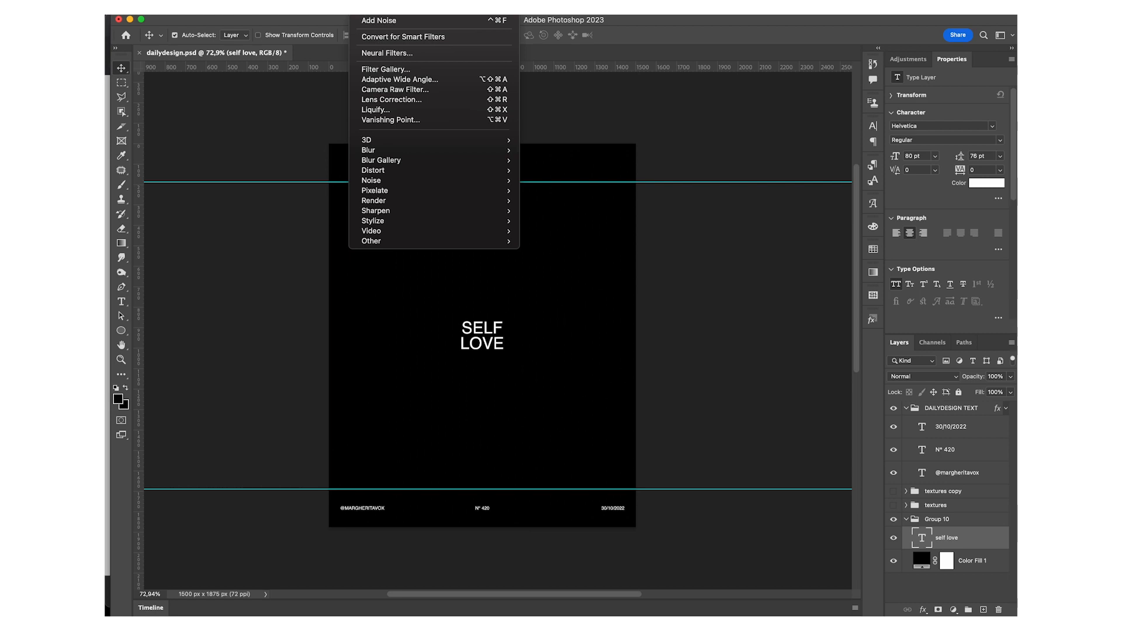
left_click(383, 109)
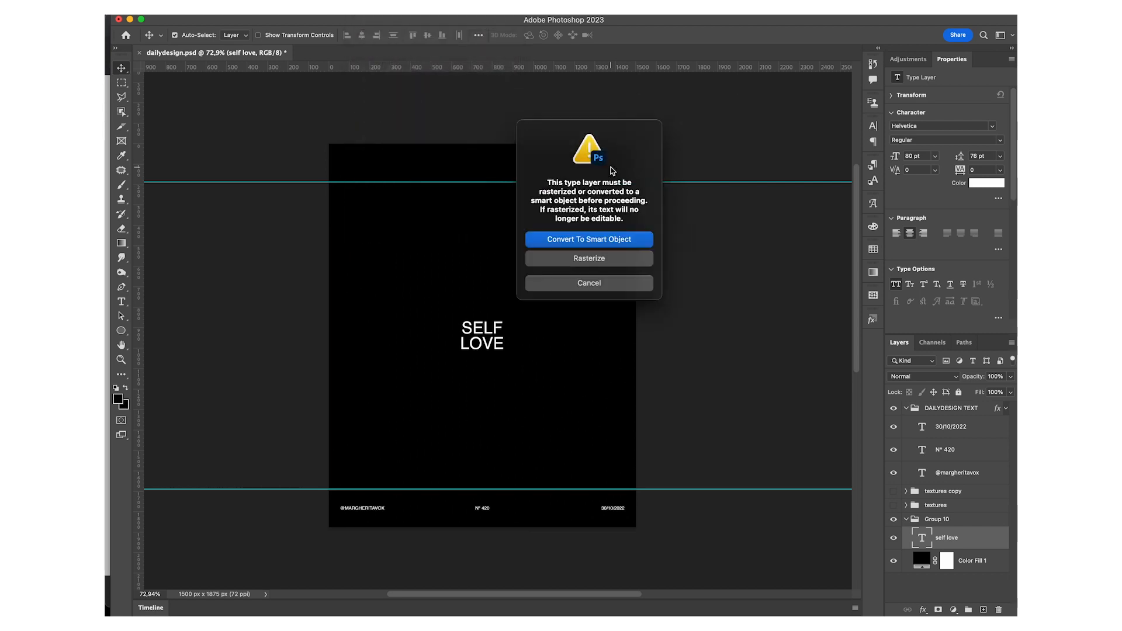
key("Return")
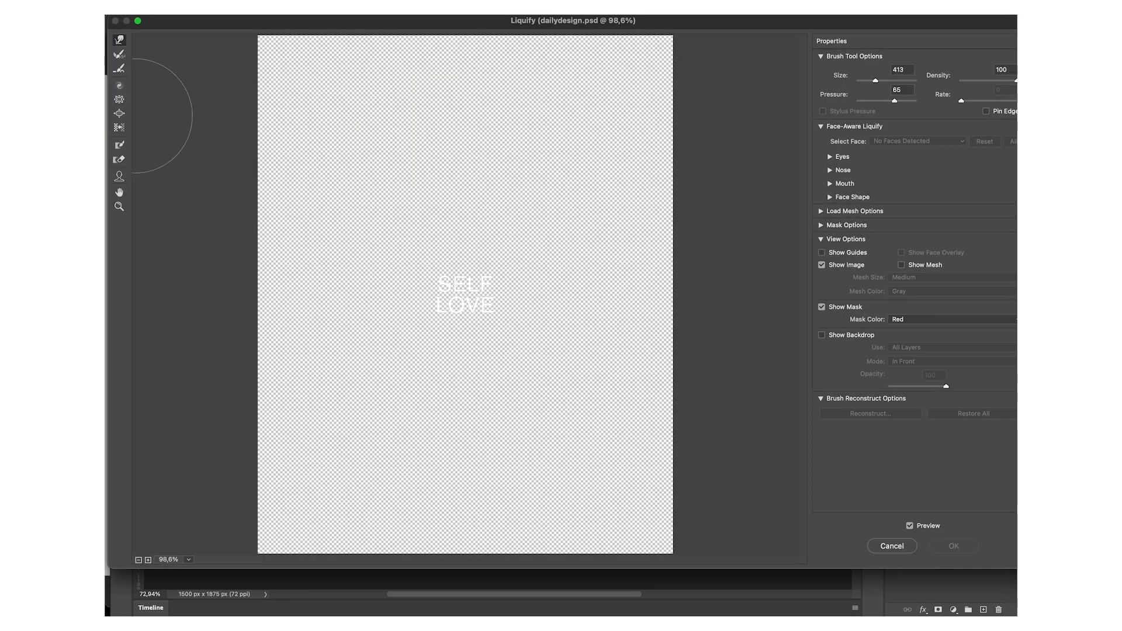
left_click(119, 113)
mouse_move(464, 295)
left_mouse_down()
mouse_move(422, 292)
mouse_move(464, 295)
left_mouse_up()
key("super+z")
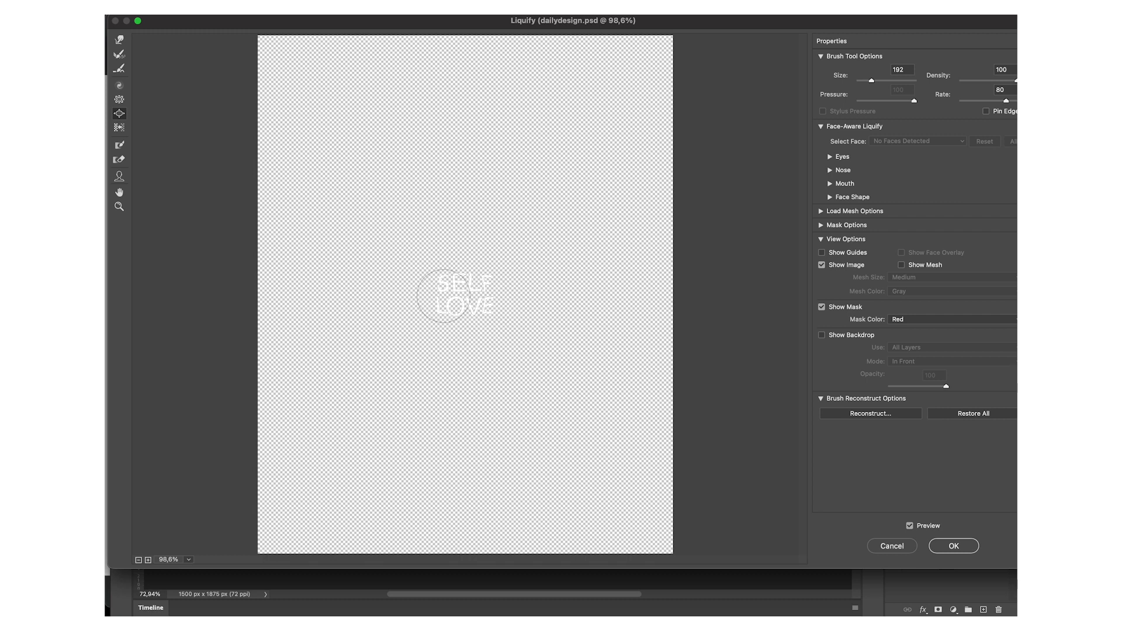
key("Return")
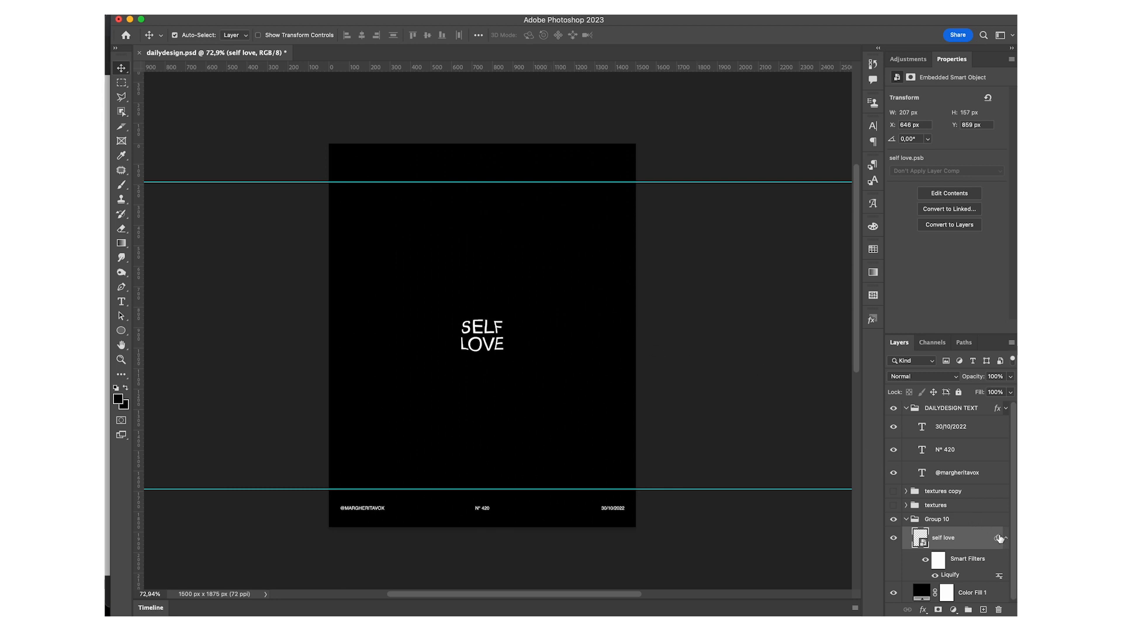
left_click(1006, 538)
key("super+j")
key("super+j")
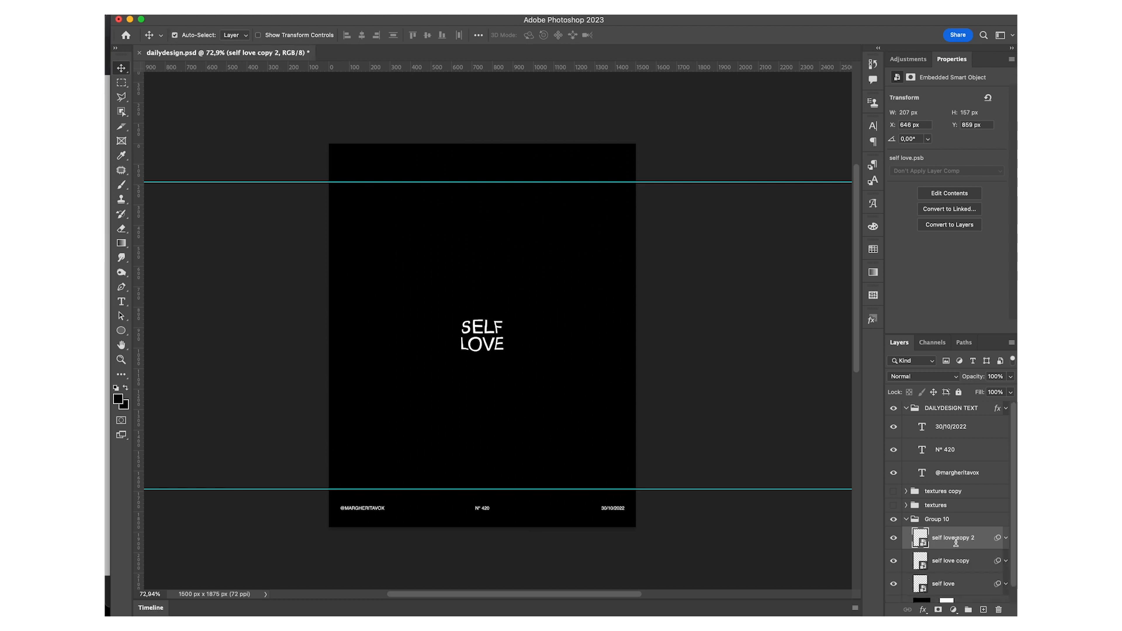
key("super+z")
key("super+z")
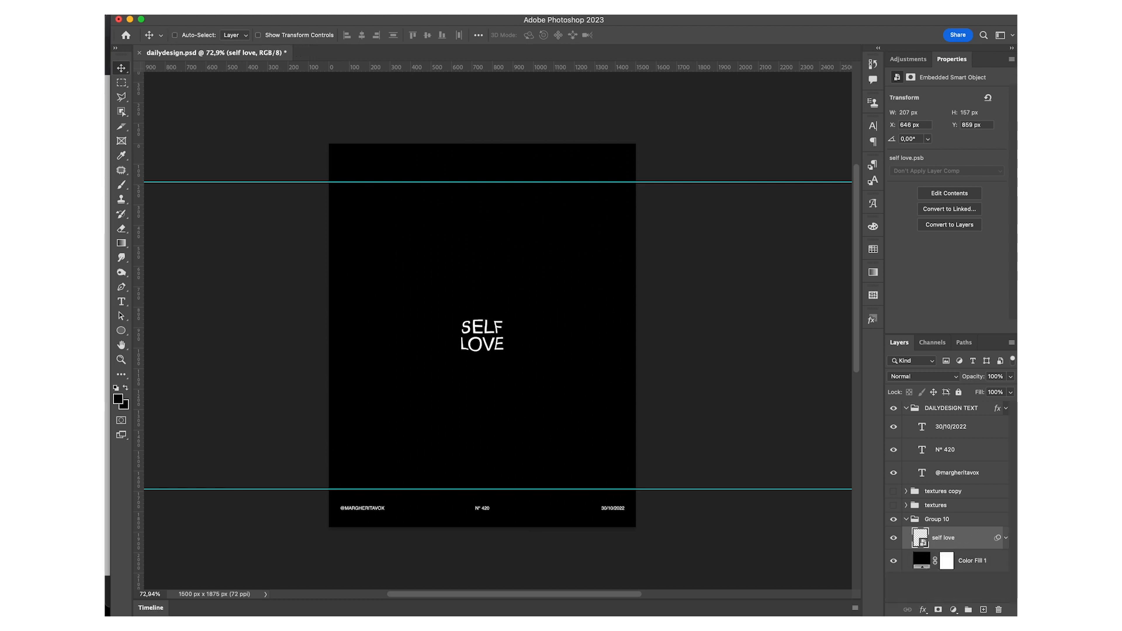
Step: Restrict the self love layer's blending to the blue channel by turning off R and G
double_click(971, 538)
left_click(796, 114)
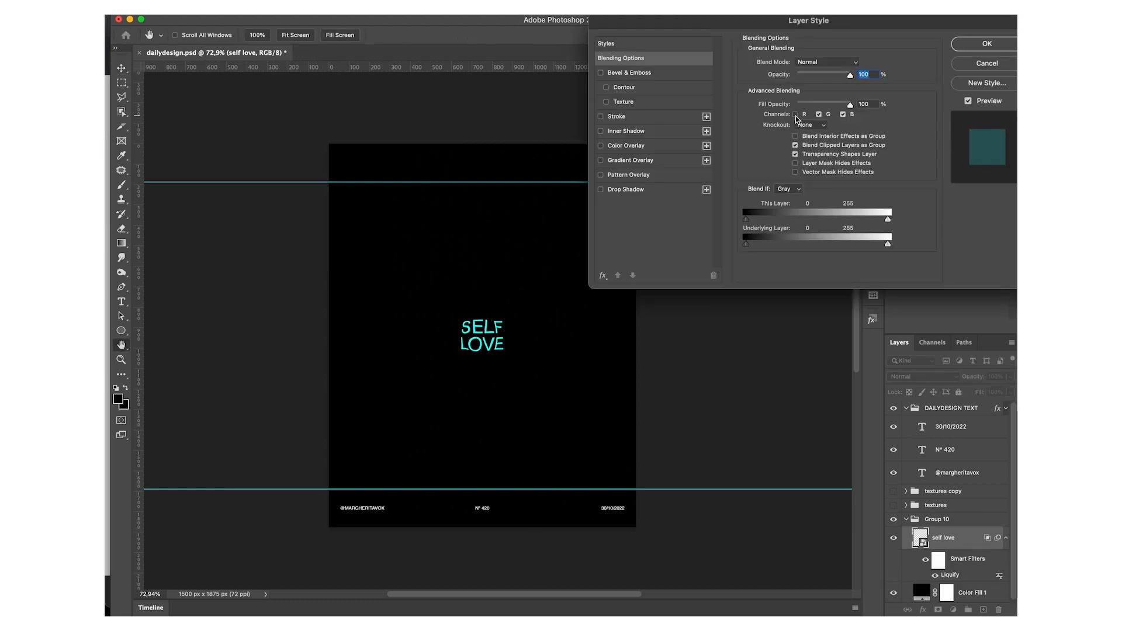
left_click(819, 114)
key("Return")
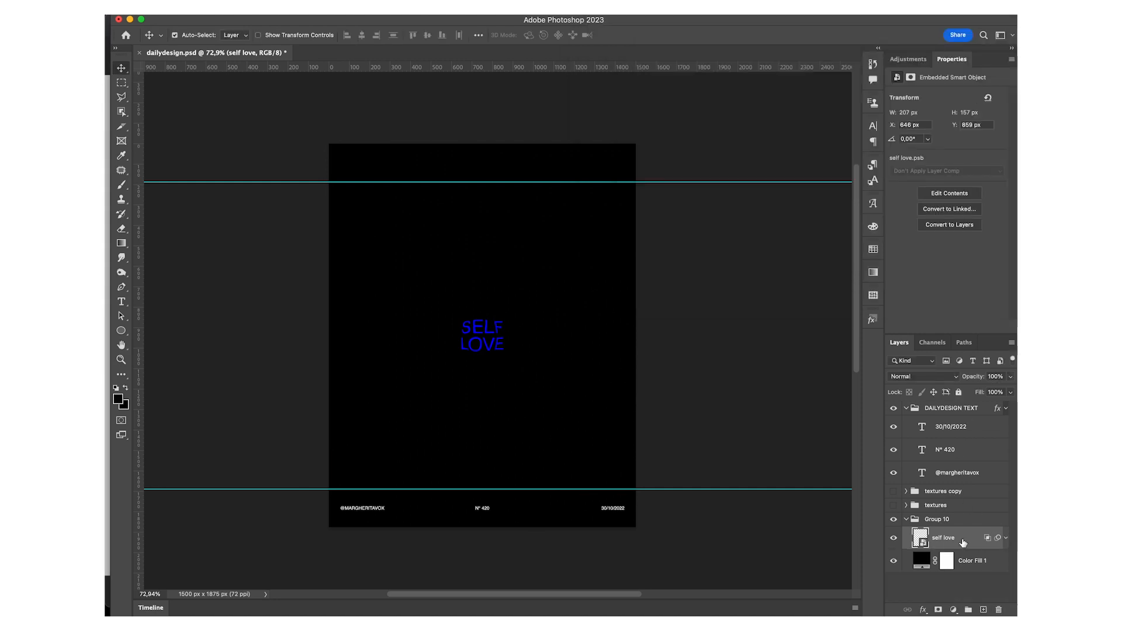
Step: Duplicate the blue self love layer twice and restrict self love copy to the green channel only
key("super+j")
key("super+j")
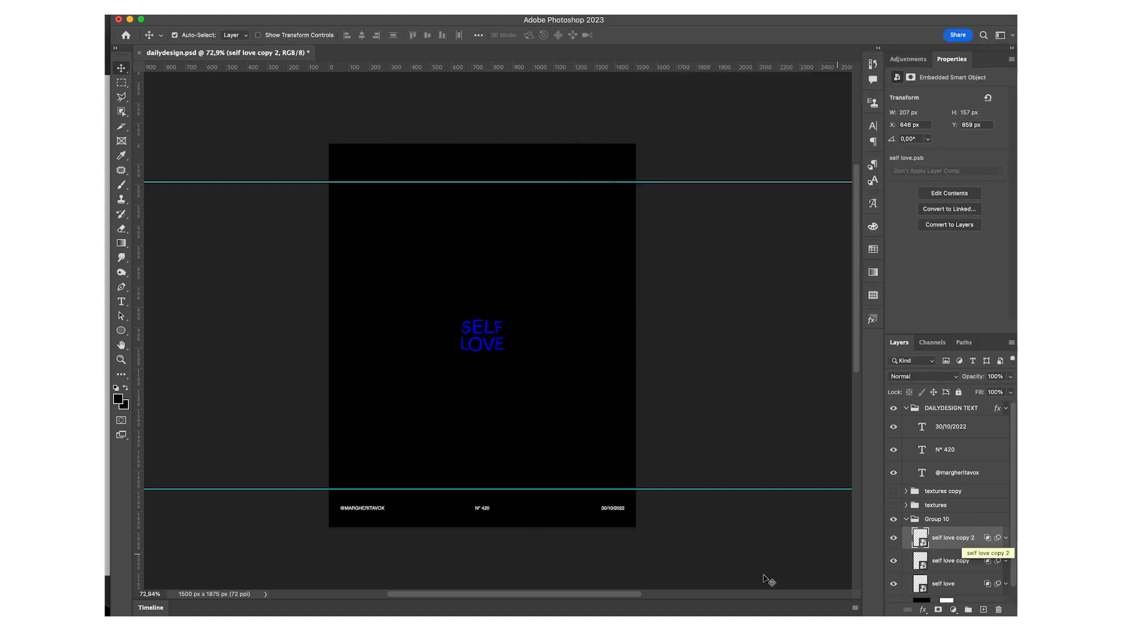
double_click(975, 562)
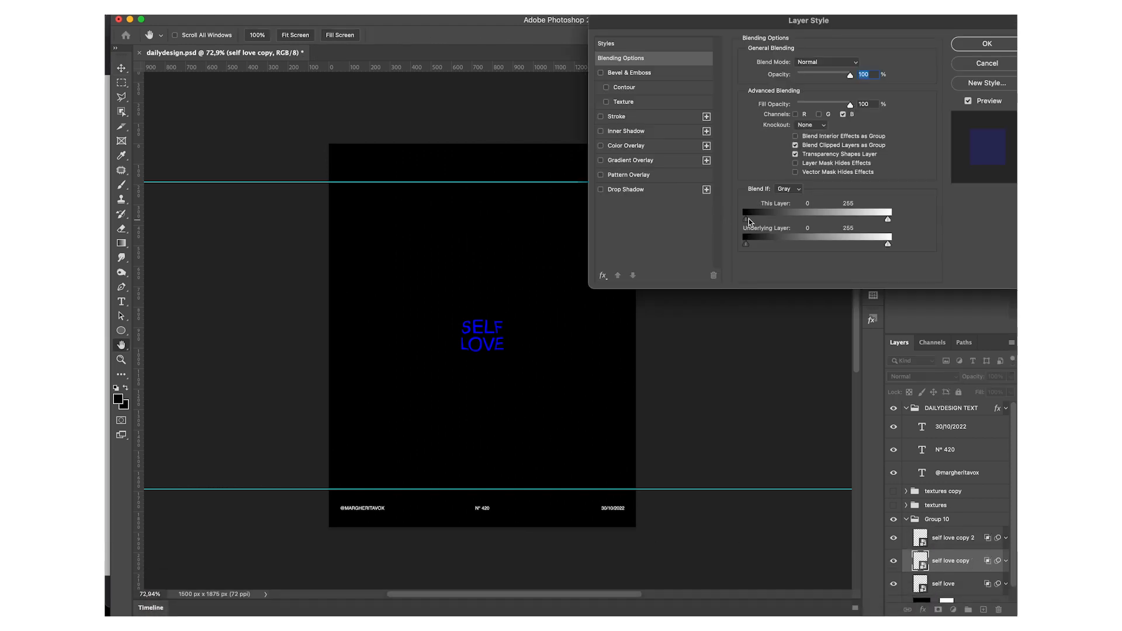
left_click(819, 114)
left_click(843, 114)
key("Return")
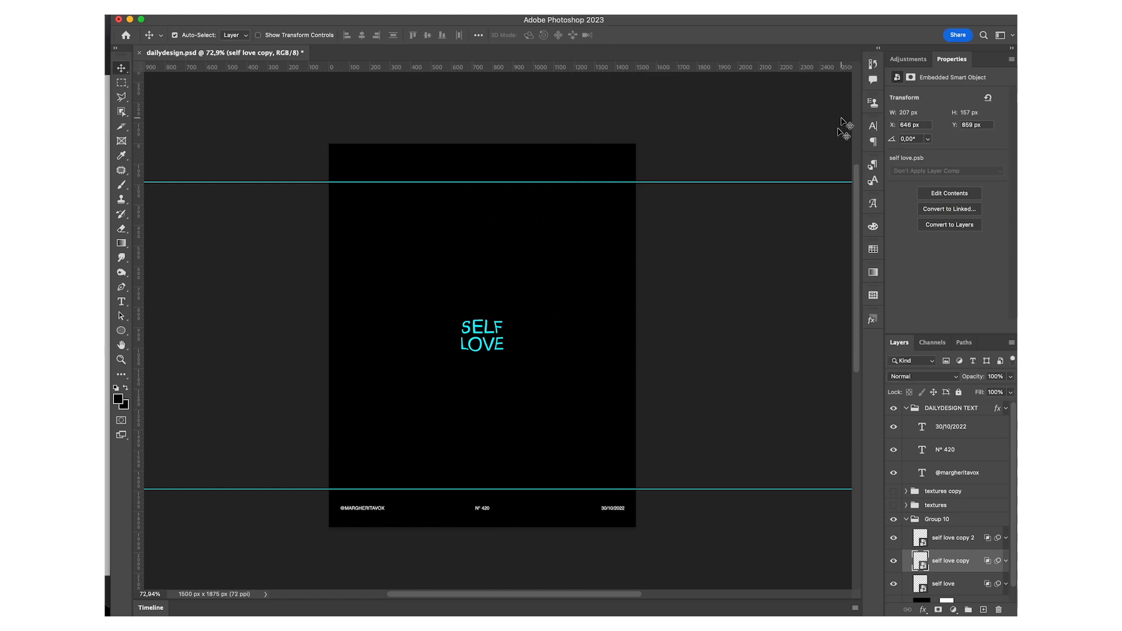
Step: Restrict self love copy 2 to the red channel and nudge it 10 px left and 10 px down
double_click(974, 533)
left_click(796, 115)
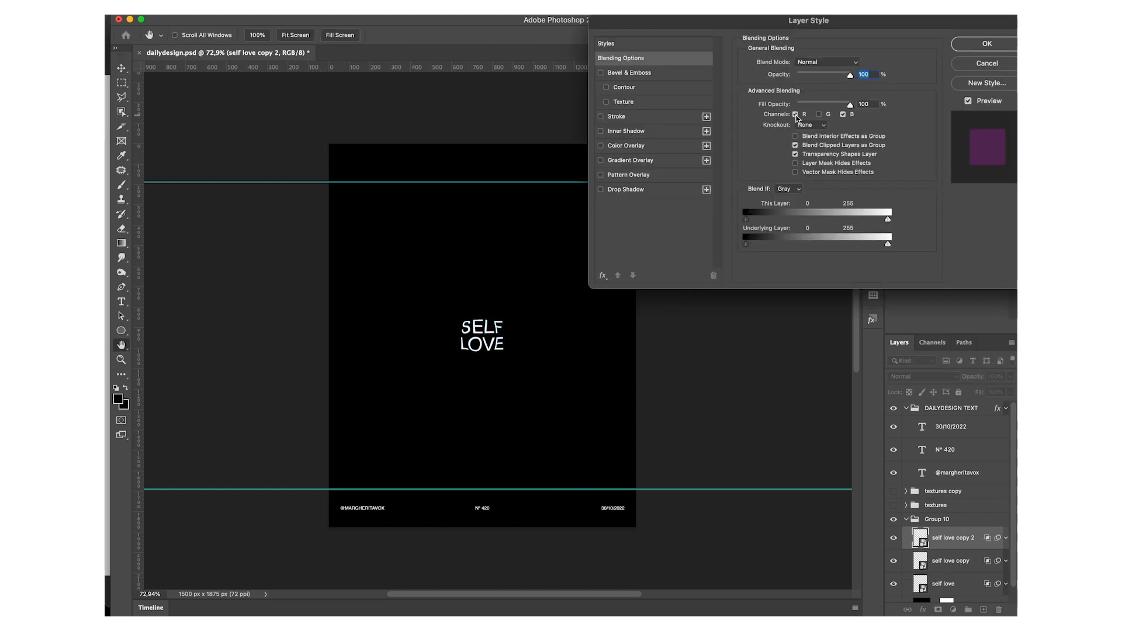
key("Return")
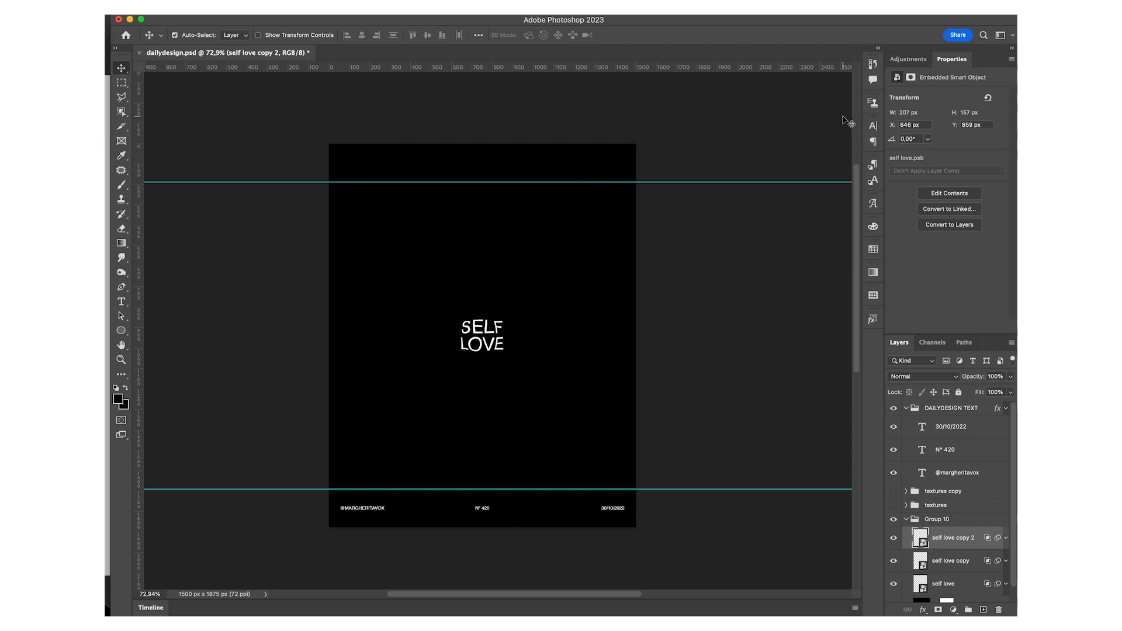
key("shift+Left")
key("shift+Down")
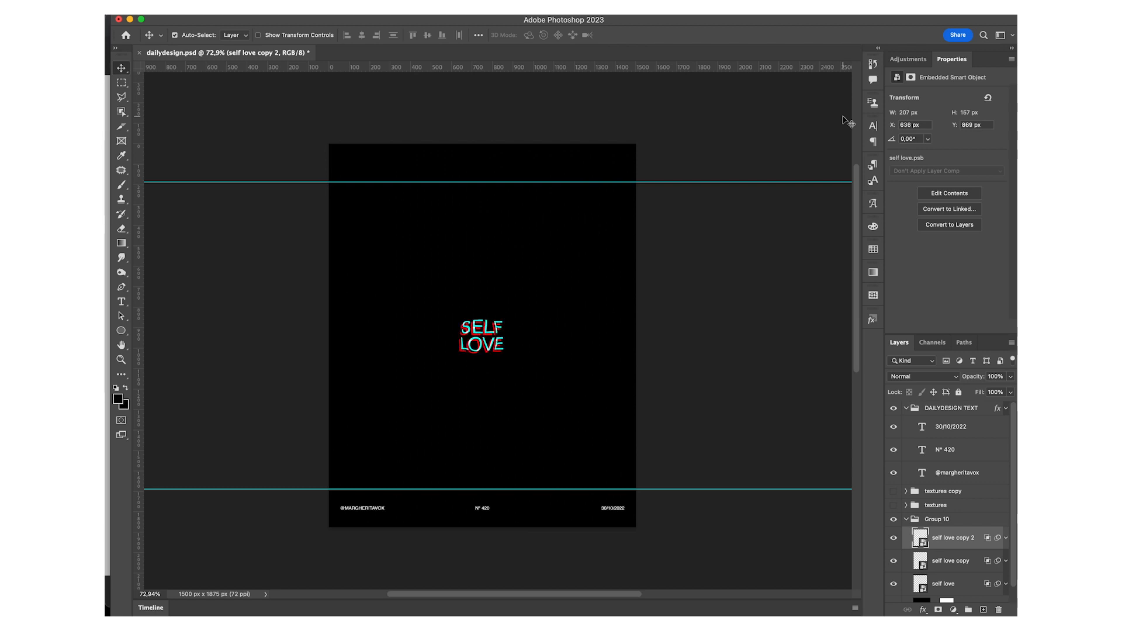
Step: Group the three self love channel layers and make a merged copy of the group
left_click(959, 585)
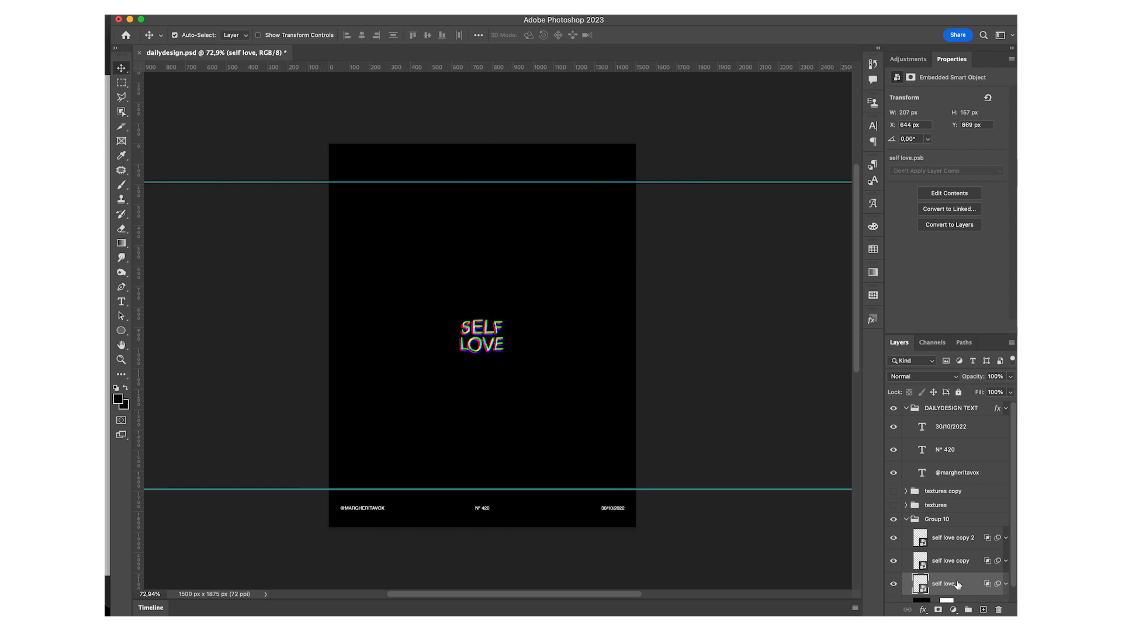
left_click(961, 540, "shift")
key("ctrl+g")
key("ctrl+j")
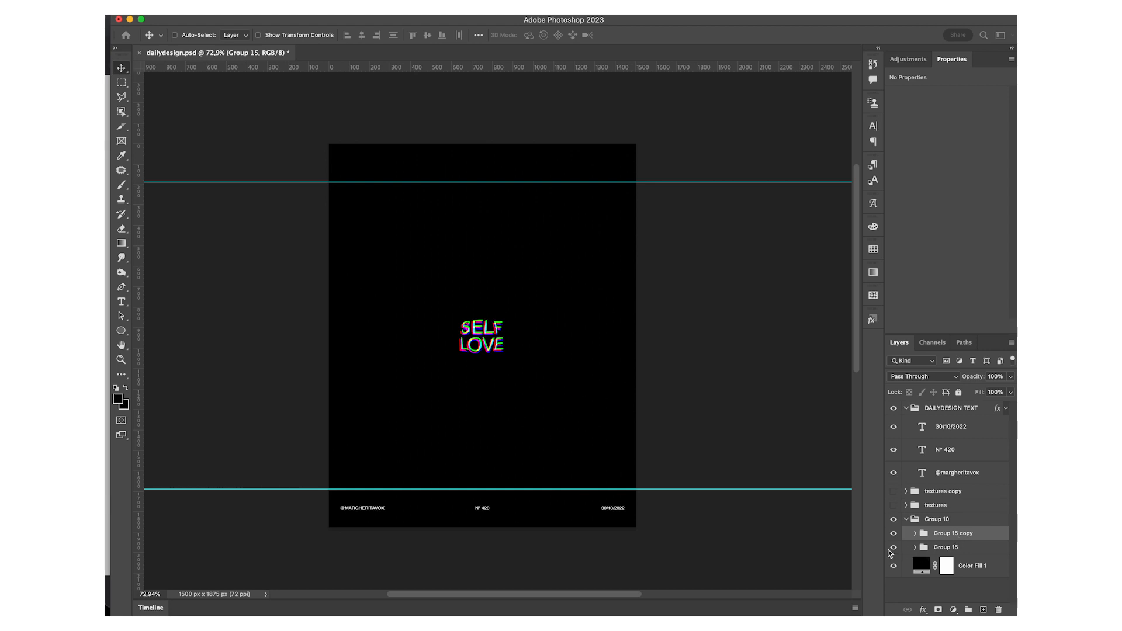
key("ctrl+e")
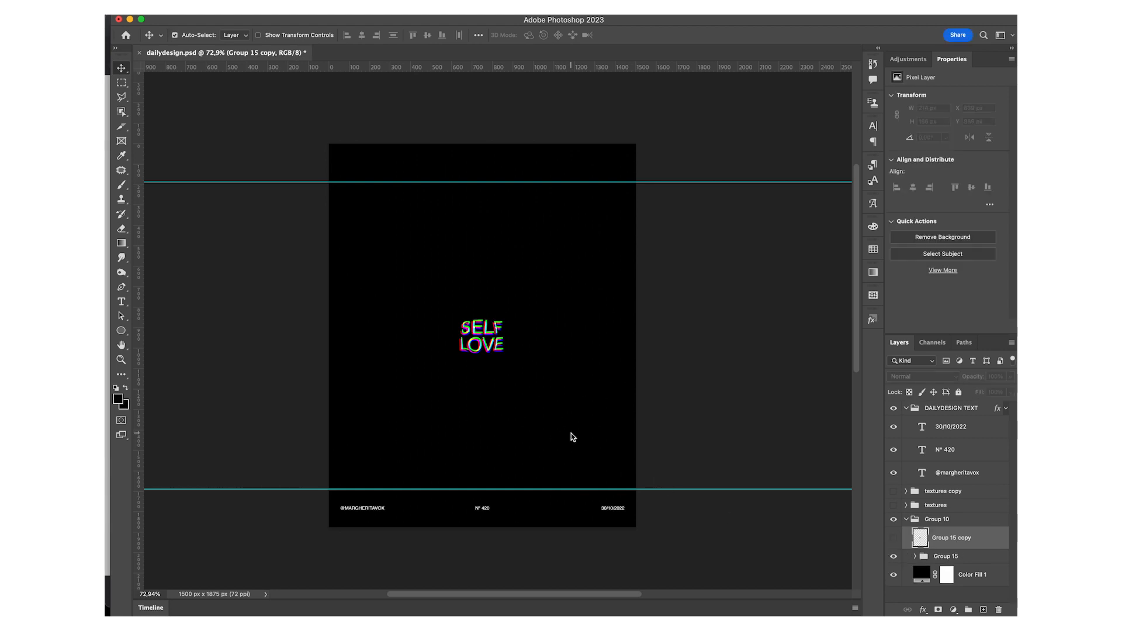
Step: Switch to the Smudge tool and duplicate the merged Group 15 copy layer
key("m")
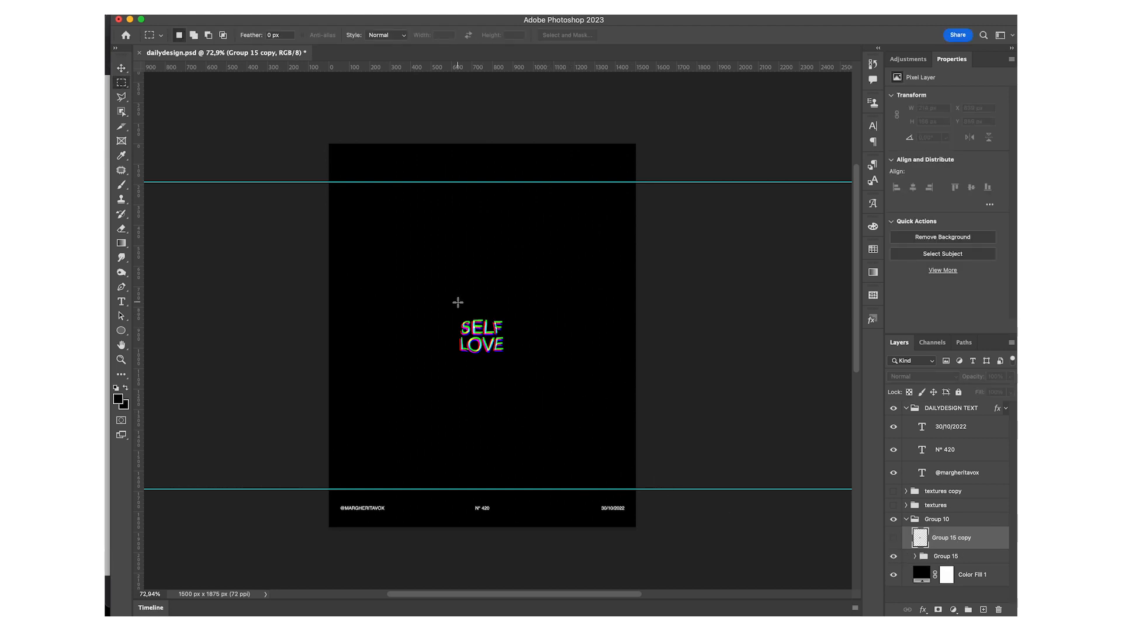
left_click(121, 257)
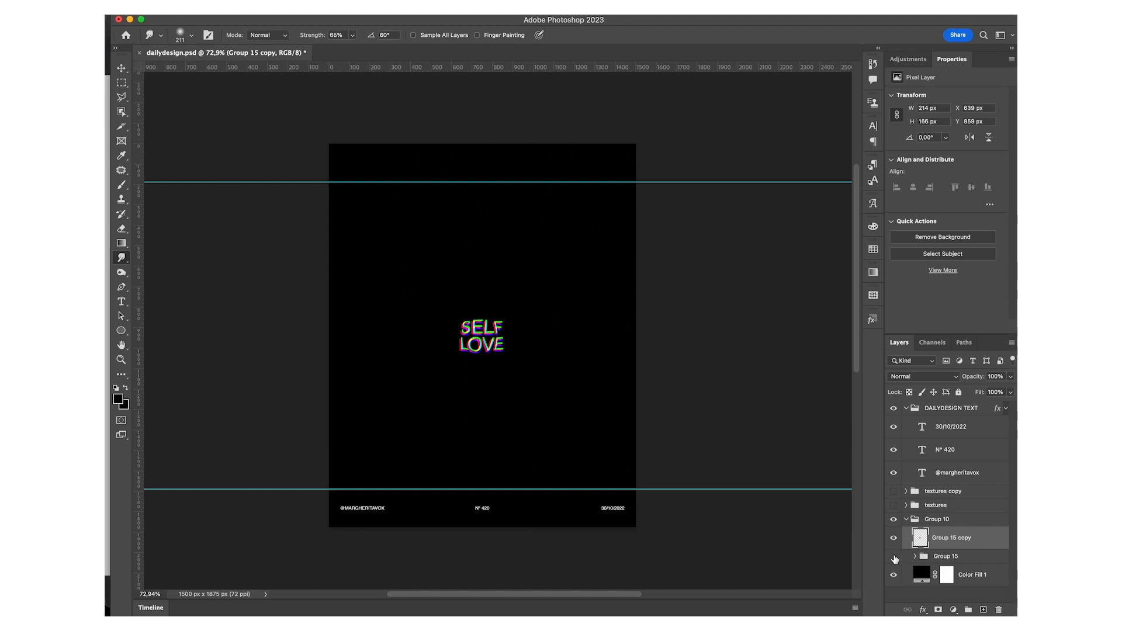
key("super+j")
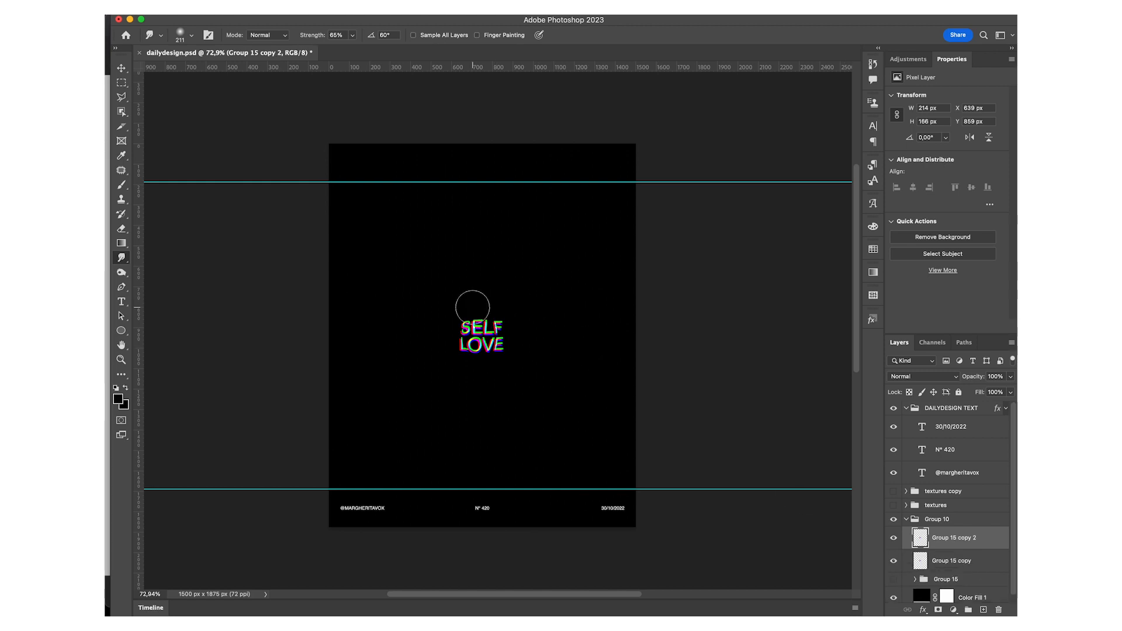
Step: Try smudging the top of SELF toward the canvas's upper-left edge, and undo the long strokes
mouse_move(472, 307)
left_mouse_down()
mouse_move(461, 271)
mouse_move(476, 313)
mouse_move(469, 295)
mouse_move(346, 236)
left_mouse_up()
left_click_drag(441, 308, 292, 241)
left_click_drag(468, 309, 221, 261)
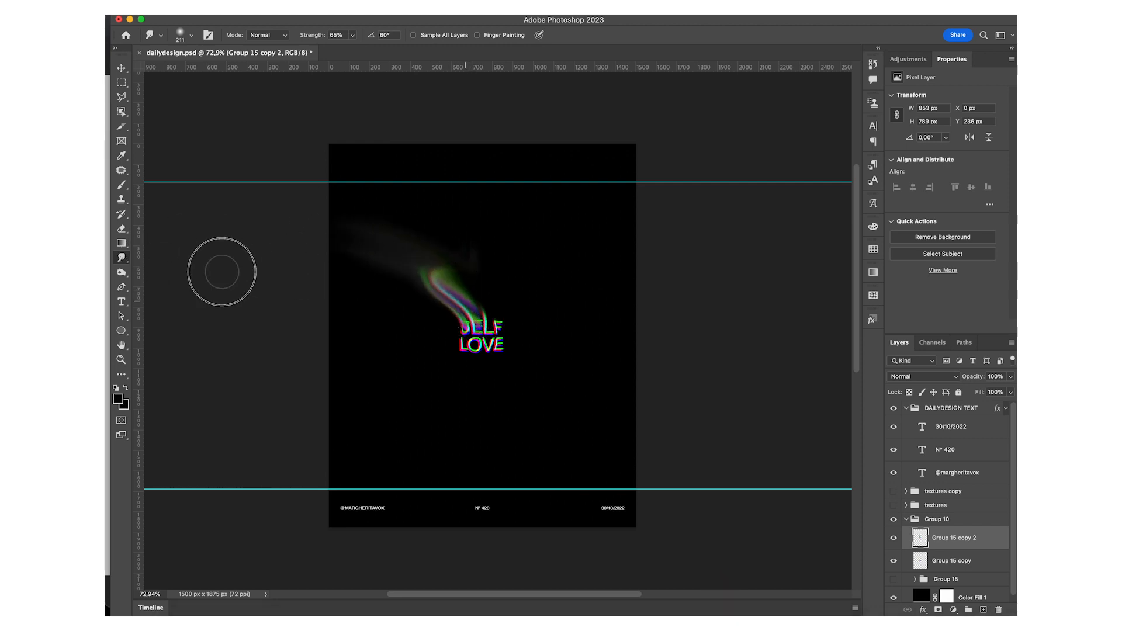
left_click_drag(438, 292, 228, 248)
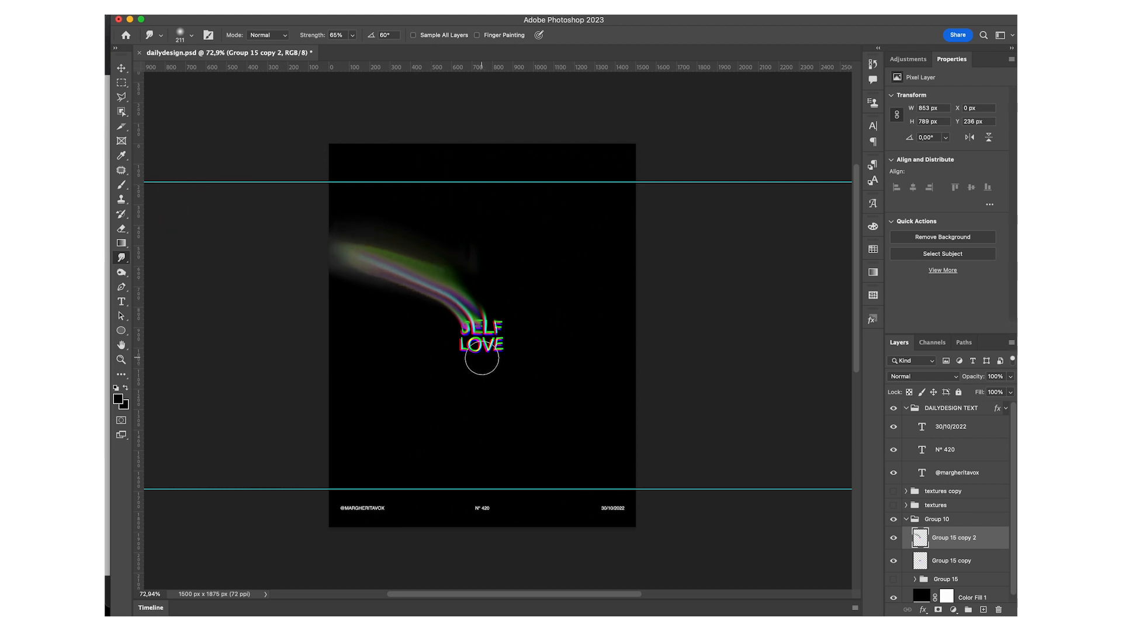
key("super+z")
key("super+z")
key("super+z")
key("super+z")
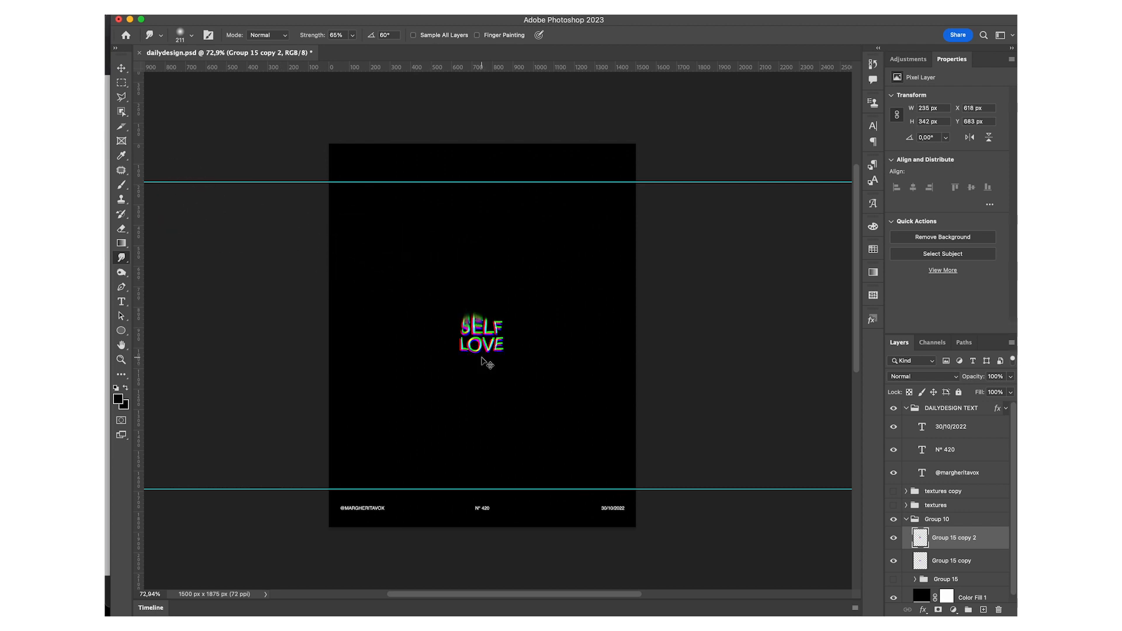
Step: Smudge the end of LOVE down to the canvas's bottom edge and the start of SELF up to the top edge
mouse_move(482, 358)
left_mouse_down()
mouse_move(494, 363)
mouse_move(494, 483)
mouse_move(499, 362)
mouse_move(499, 539)
mouse_move(499, 421)
left_mouse_up()
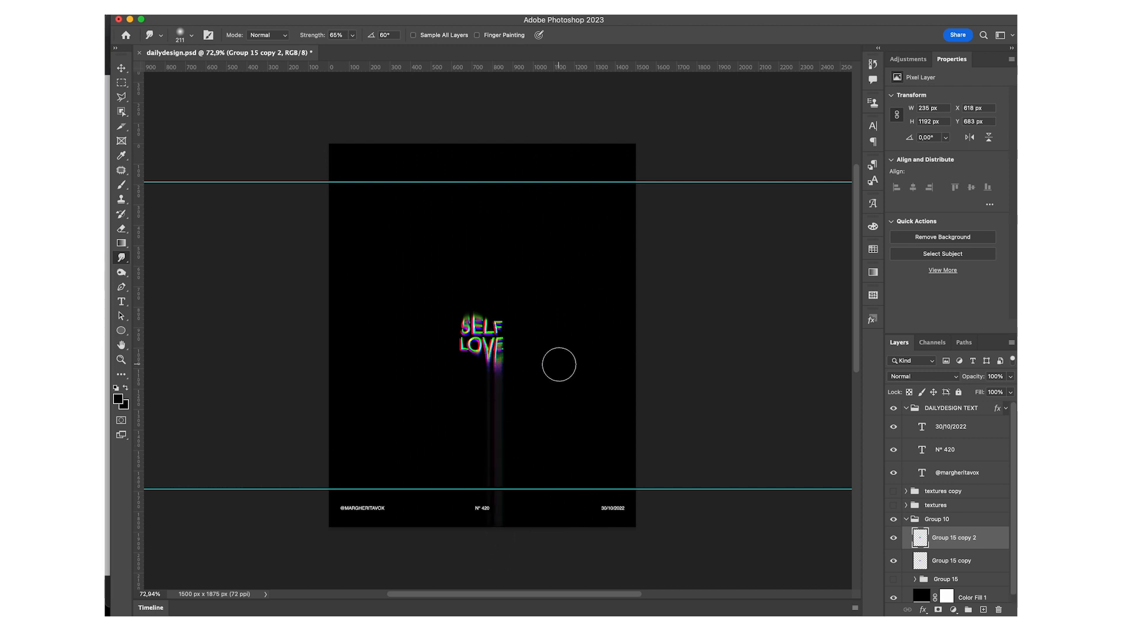
left_click_drag(472, 311, 456, 53)
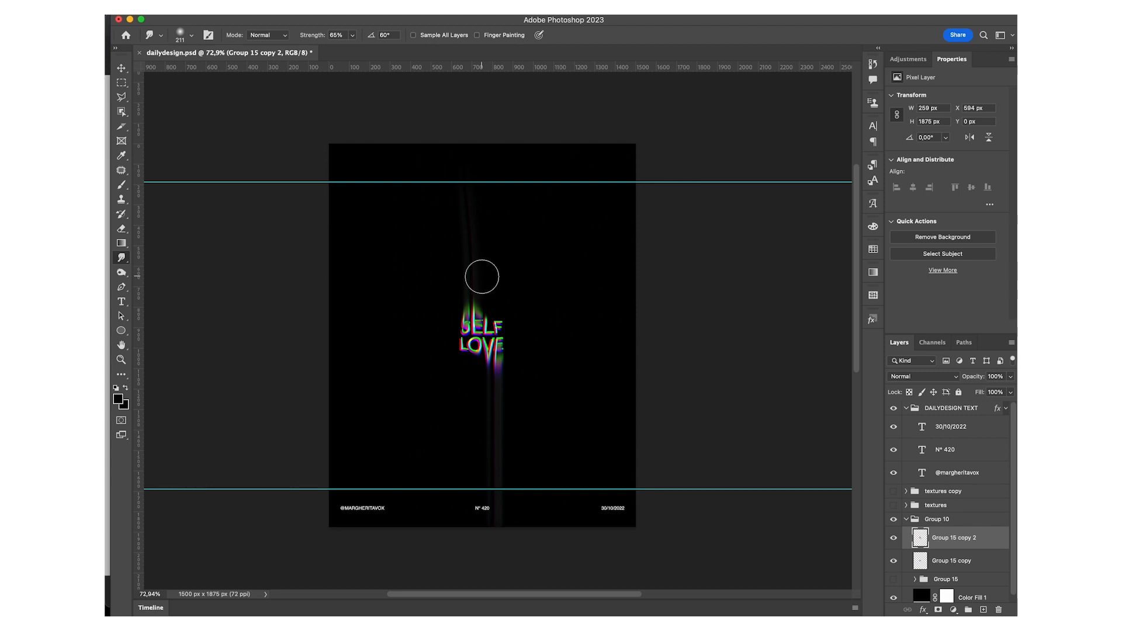
mouse_move(473, 298)
left_mouse_down()
mouse_move(430, 62)
mouse_move(489, 170)
left_mouse_up()
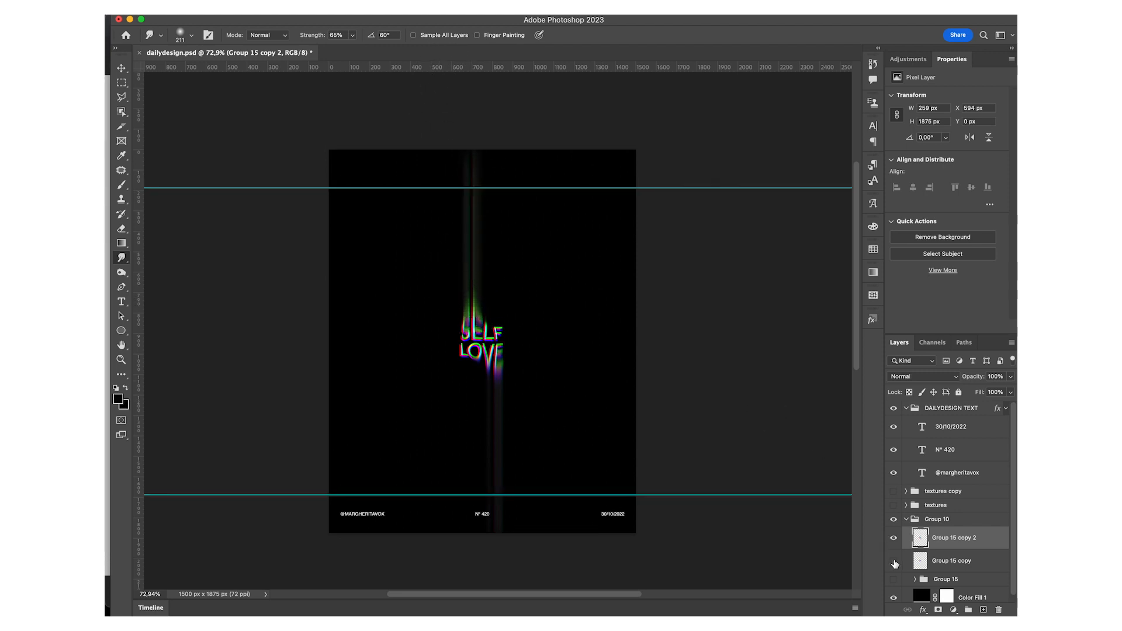
Step: Duplicate the smudged layer and restrict Group 15 copy 2 to the blue channel by turning off R and G
key("super+j")
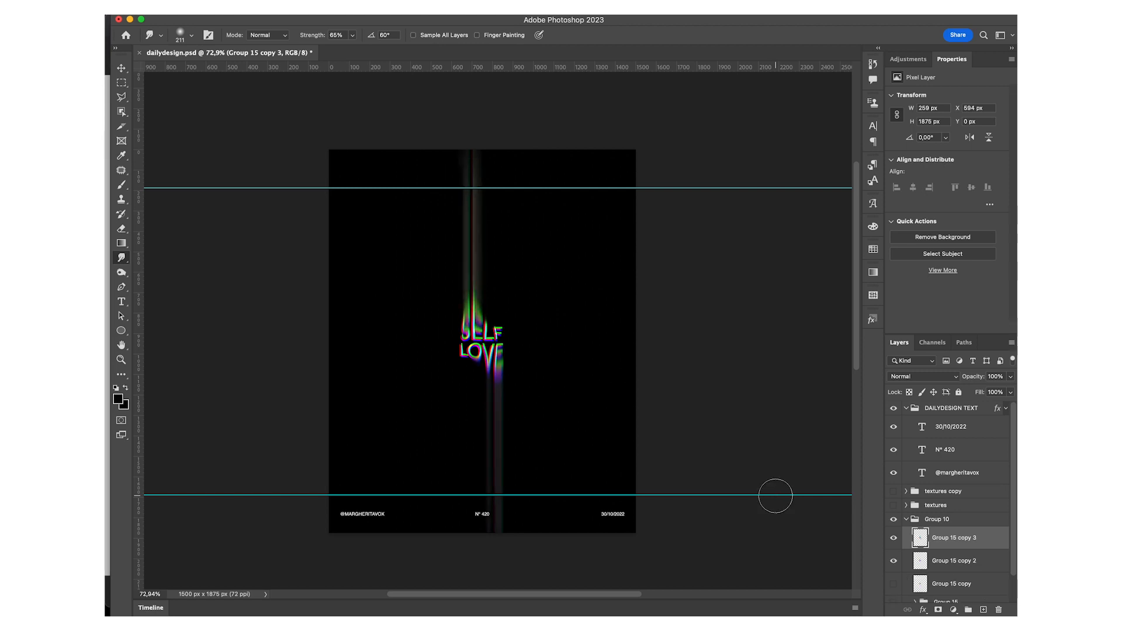
double_click(989, 563)
left_click(819, 115)
left_click(795, 114)
key("Return")
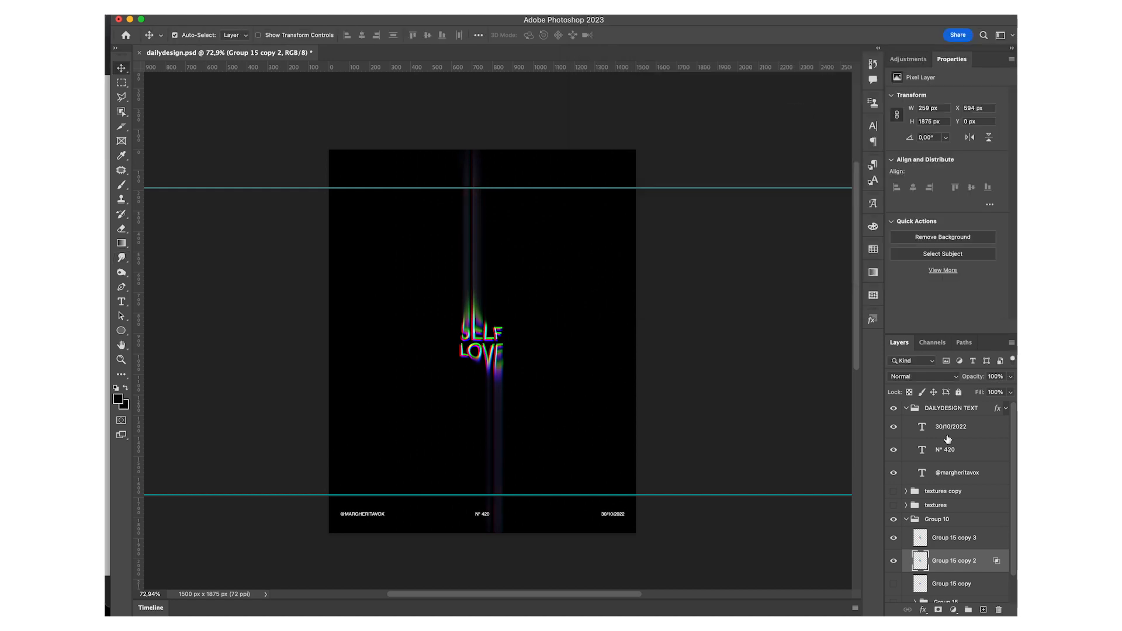
Step: Turn off the green channel in the blending options of Group 15 copy 3
double_click(990, 544)
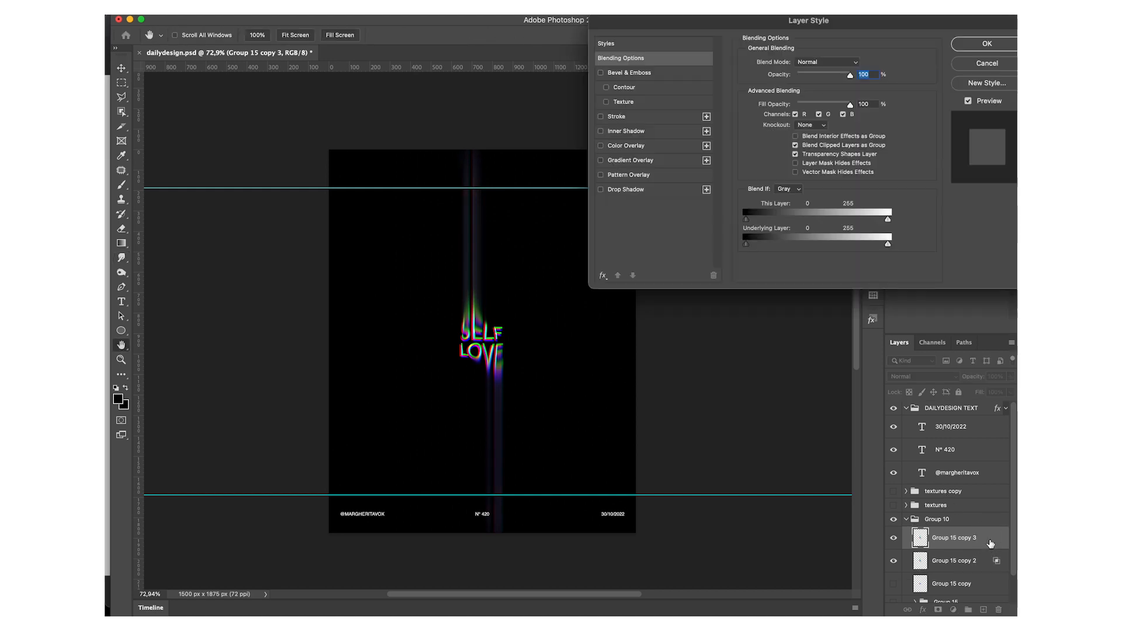
left_click(819, 115)
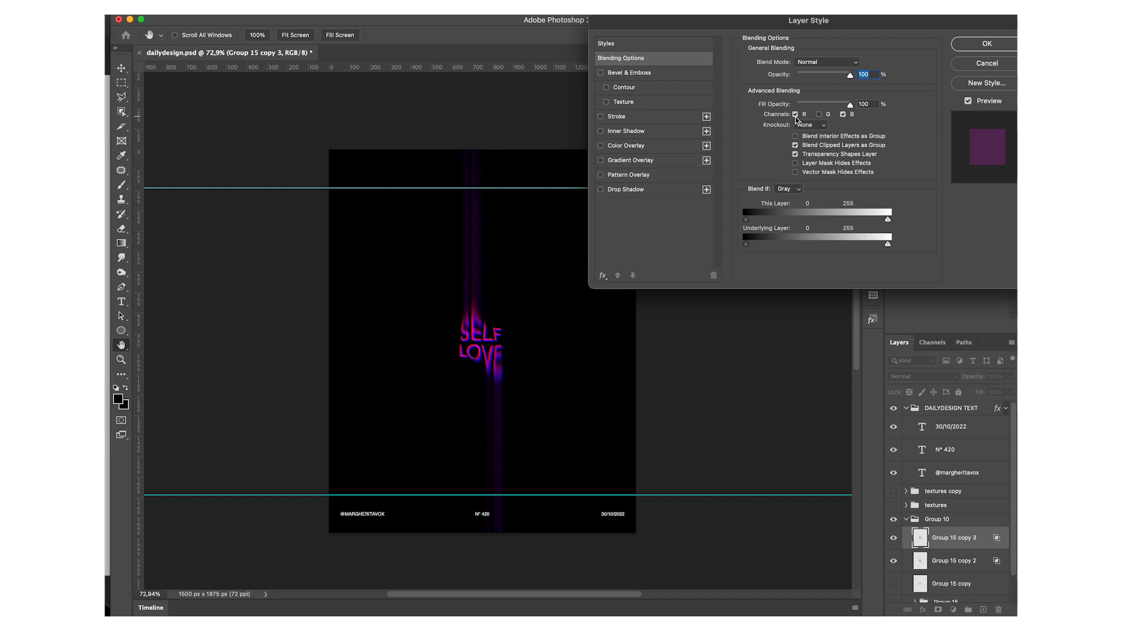
key("Return")
Step: Duplicate Group 15 copy 3 and restrict Group 15 copy 4 to the blue channel by turning off R
key("super+j")
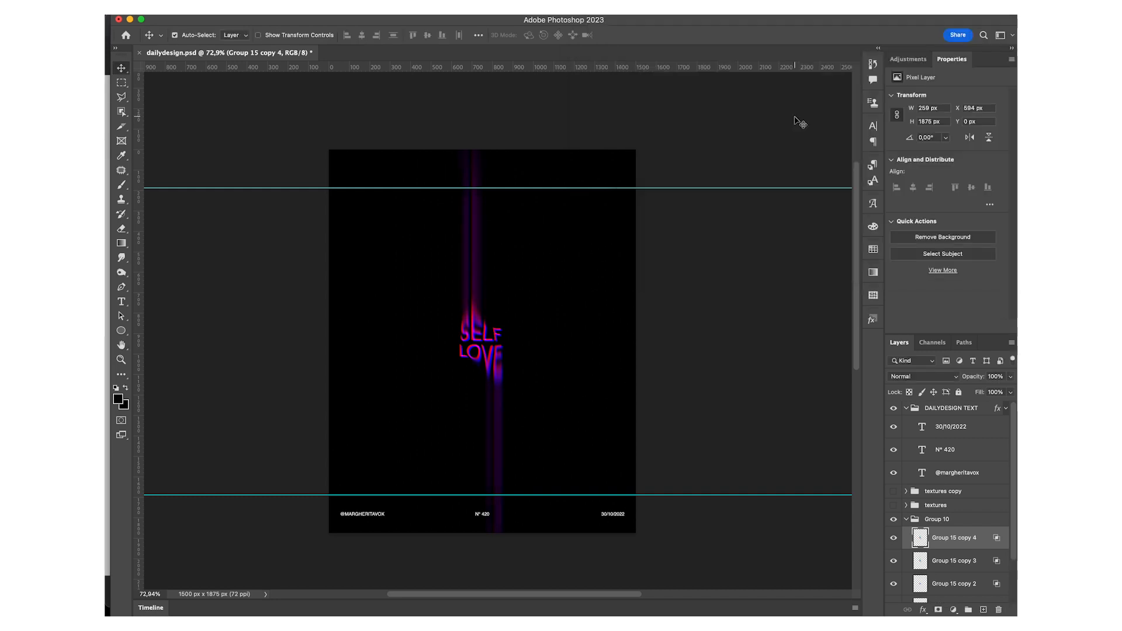
double_click(988, 542)
left_click(796, 115)
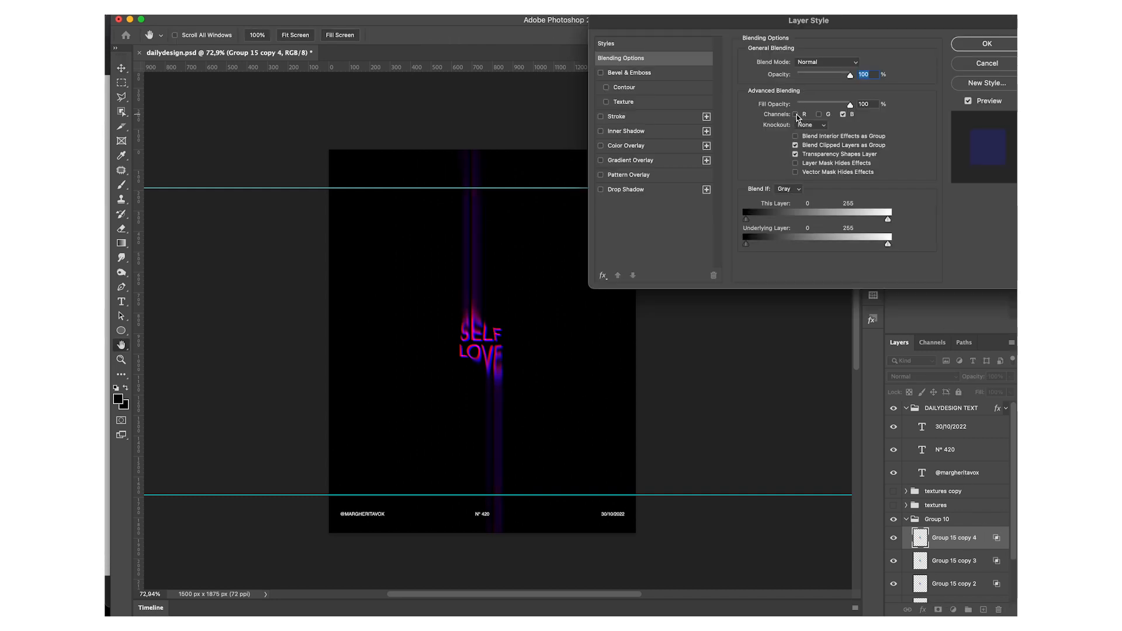
key("Return")
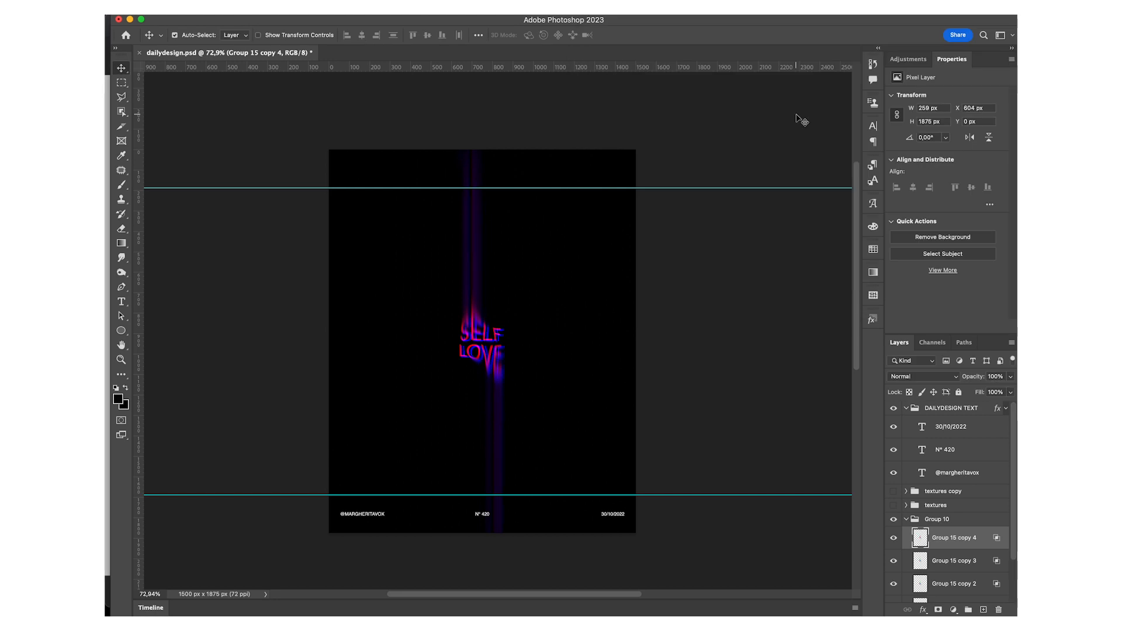
Step: Switch Group 15 copy 2 from the blue channel to the red channel in its blending options
double_click(988, 589)
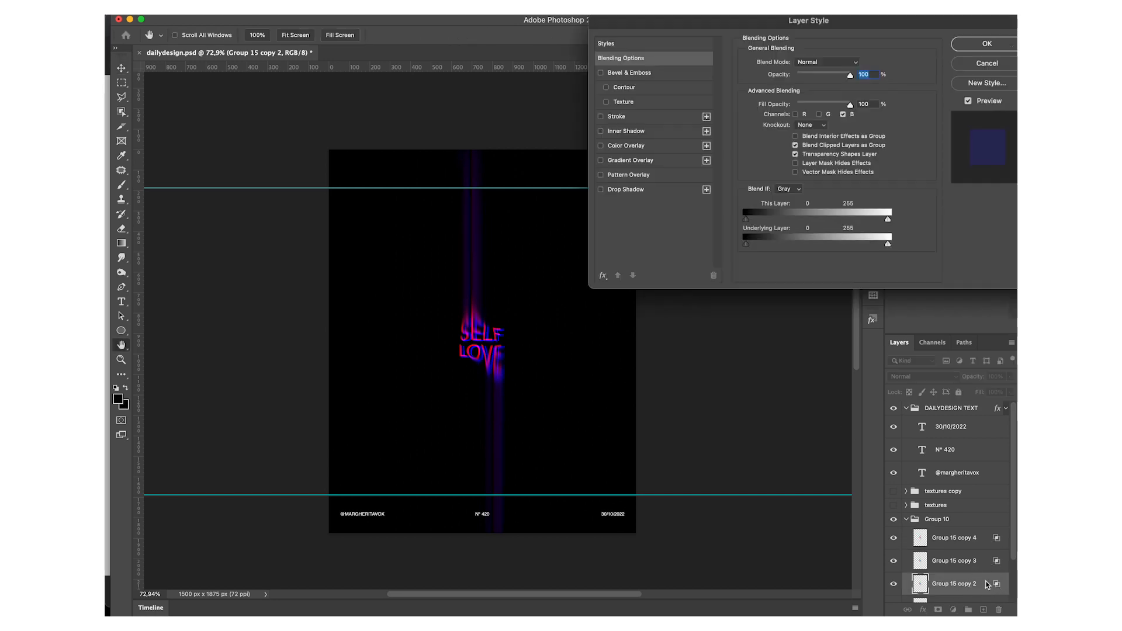
left_click(828, 115)
left_click(843, 114)
key("Return")
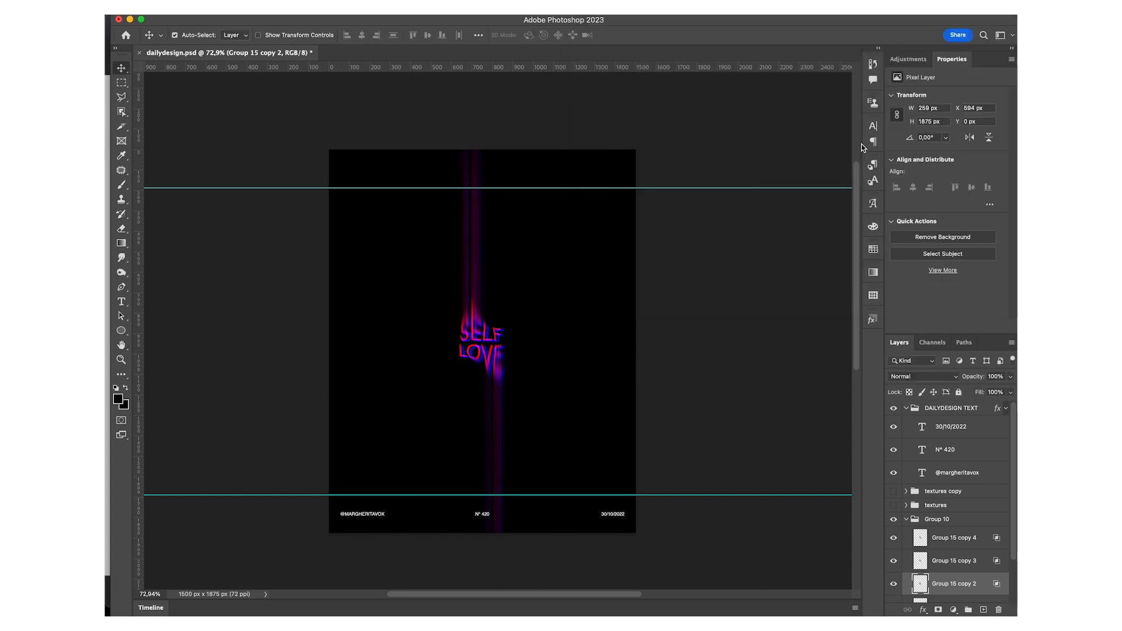
Step: Restrict Group 15 copy 3 to the green channel in its blending options
double_click(981, 566)
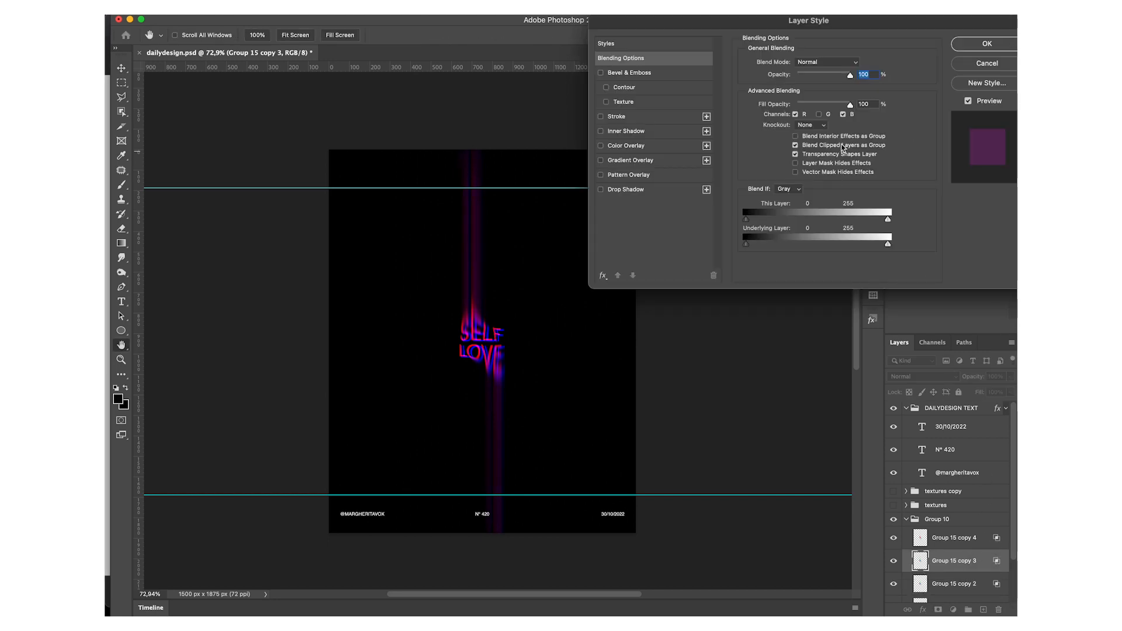
left_click(818, 115)
left_click(796, 114)
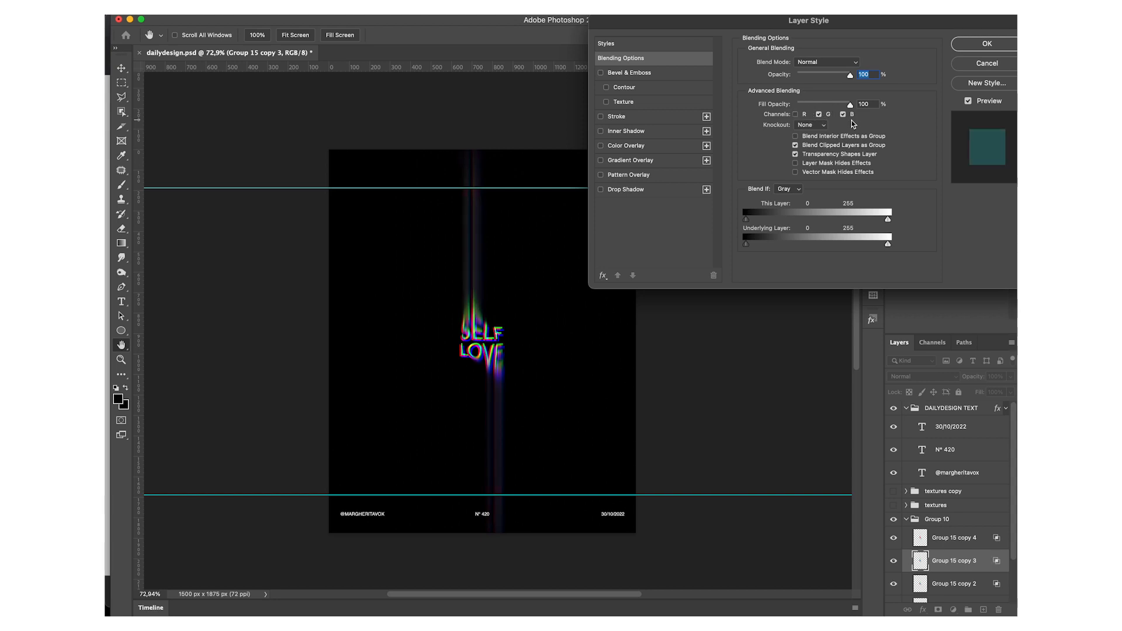
key("Return")
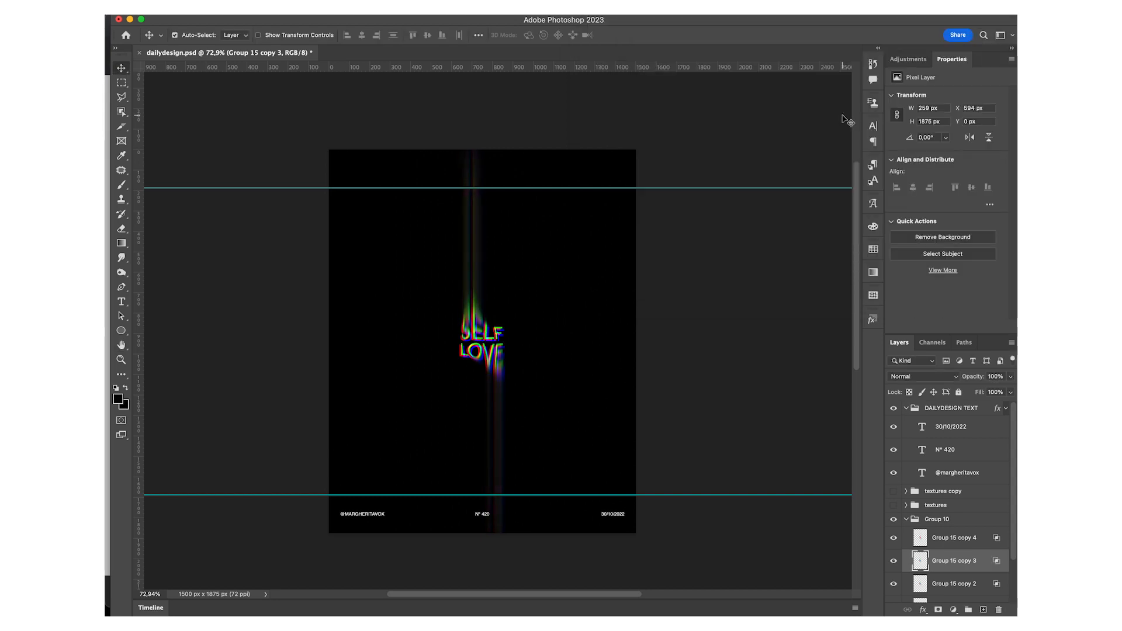
Step: Nudge Group 15 copy 3 left by 10 px to X 584 px
key("Left")
key("Left")
key("Left")
key("Left")
key("Left")
key("Left")
key("Left")
key("Left")
key("Left")
key("Left")
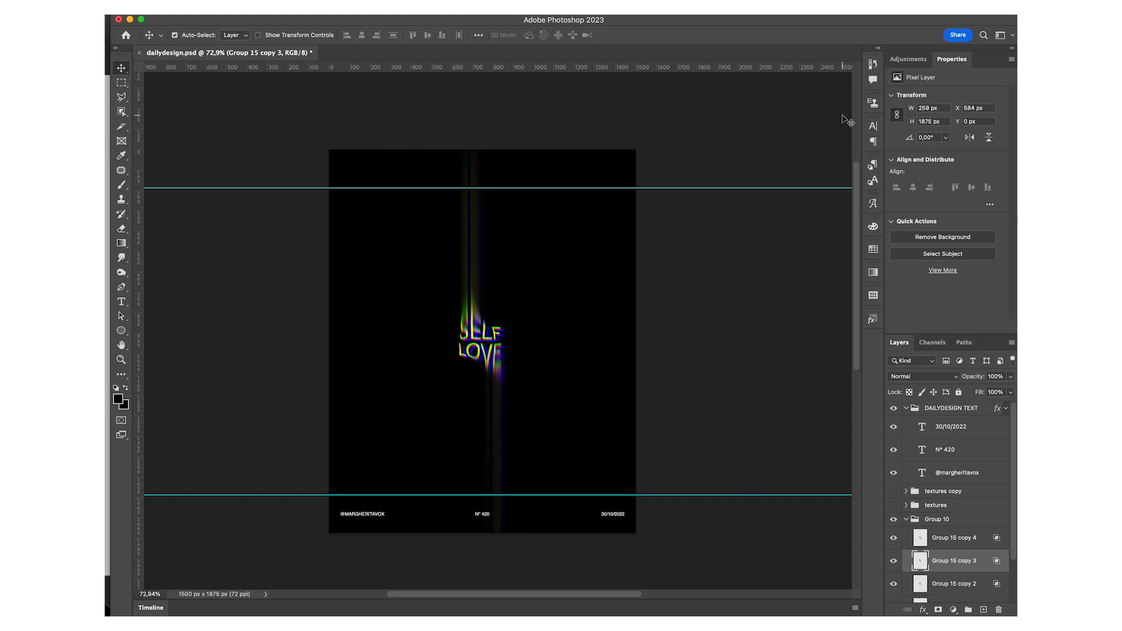
Step: Nudge Group 15 copy 4 to X 598 px and Y -7 px
left_click(938, 541)
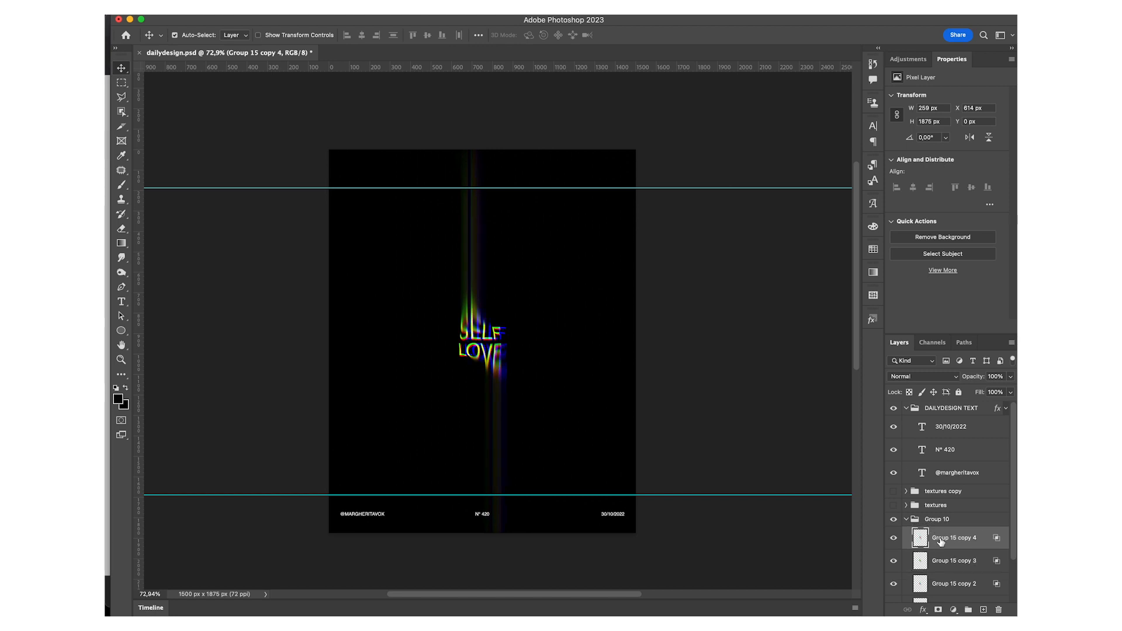
key("Left")
key("Left")
key("Left")
key("Left")
key("Down")
key("Down")
key("Down")
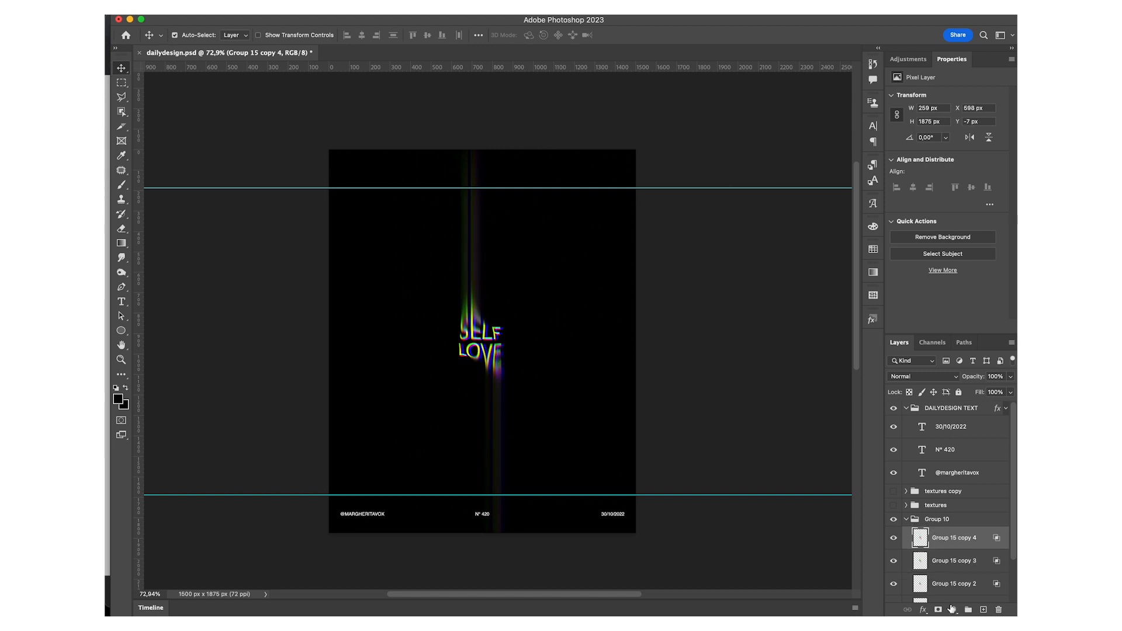
Step: Nudge Group 15 copy 2 about 10 px left and 2 px down to offset its colour fringe
left_click(955, 584)
key("shift+Left")
key("shift+Down")
key("Up")
key("Up")
key("Up")
key("Up")
key("Up")
key("Up")
key("Up")
key("Up")
key("Up")
key("Down")
Step: Group the three colour-channel layers, duplicate the group, merge the duplicate into one layer, and hide the original group
scroll(959, 547, "down", 2)
left_click(952, 490, "shift")
key("super+g")
key("super+j")
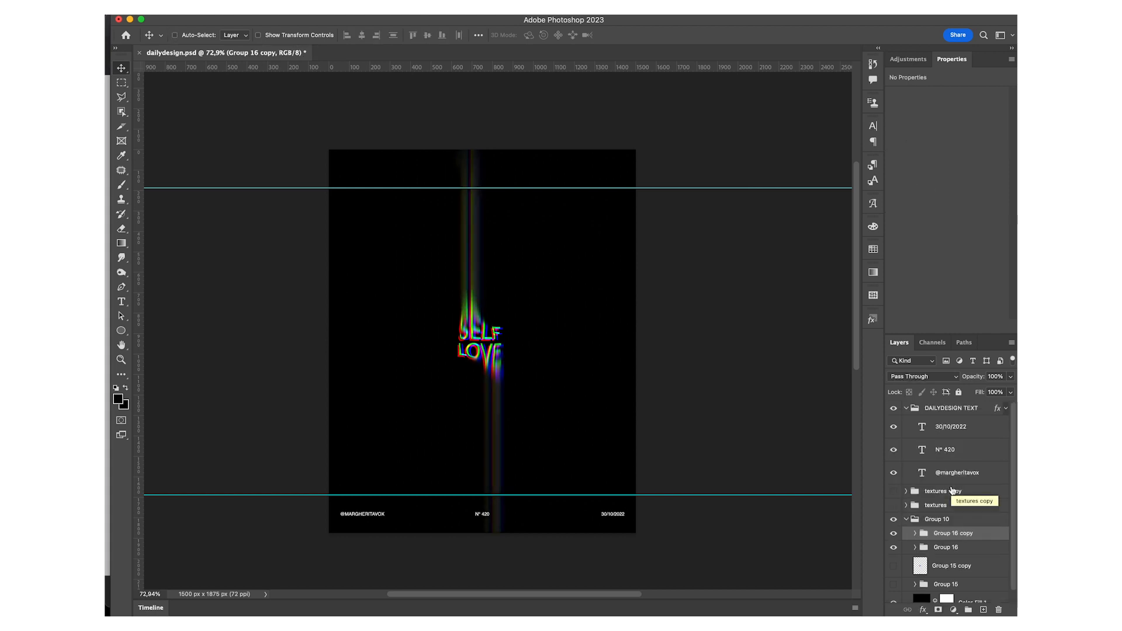
key("super+e")
left_click(894, 557)
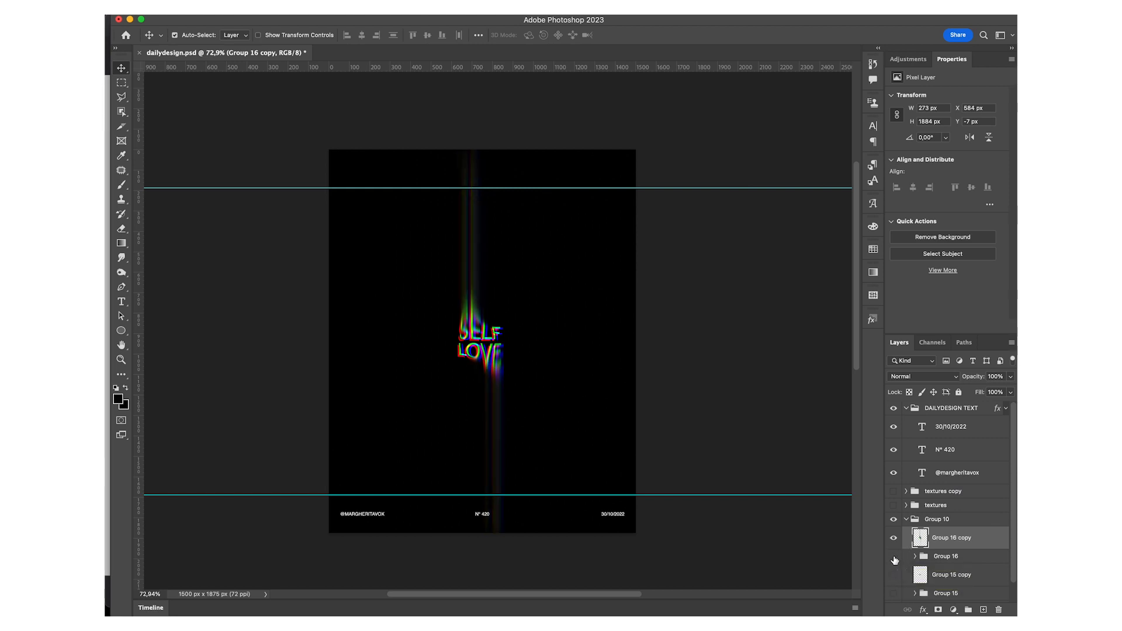
Step: Open Lens Correction for Group 16 copy and set its custom Remove Distortion to -5
scroll(962, 557, "down", 2)
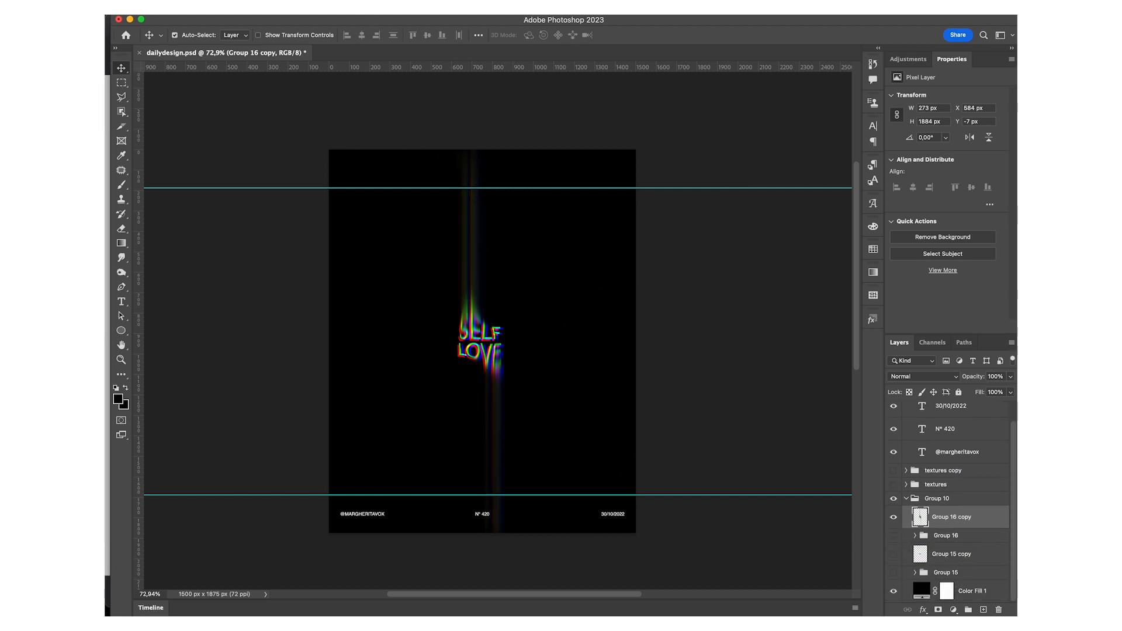
left_click(364, 7)
left_click(392, 99)
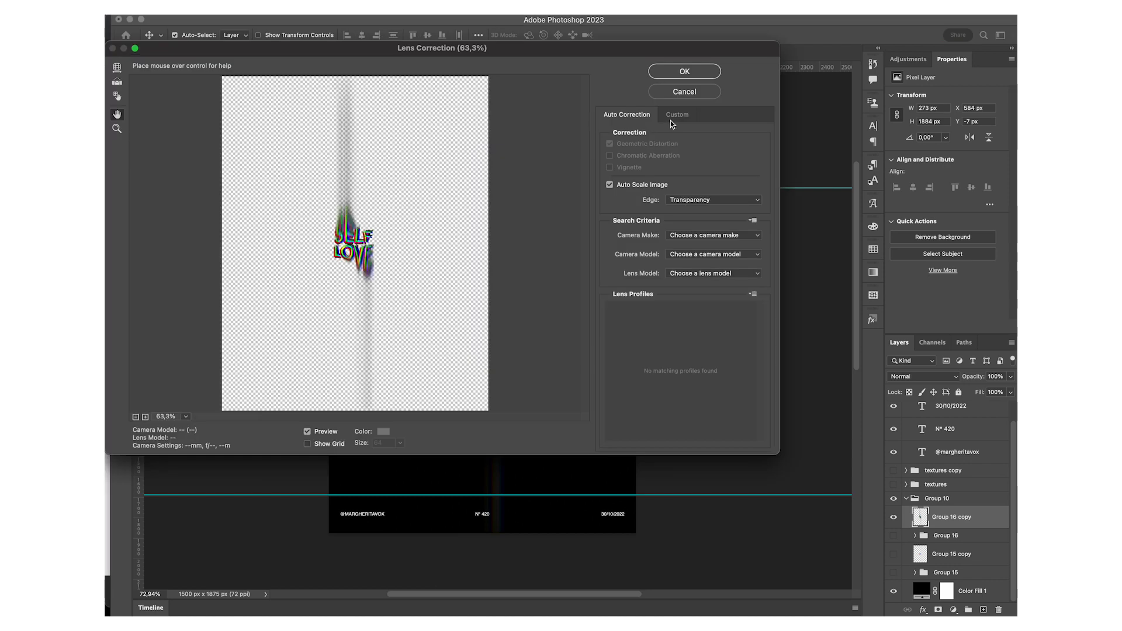
left_click(677, 115)
mouse_move(685, 175)
left_mouse_down()
mouse_move(610, 166)
mouse_move(681, 178)
left_mouse_up()
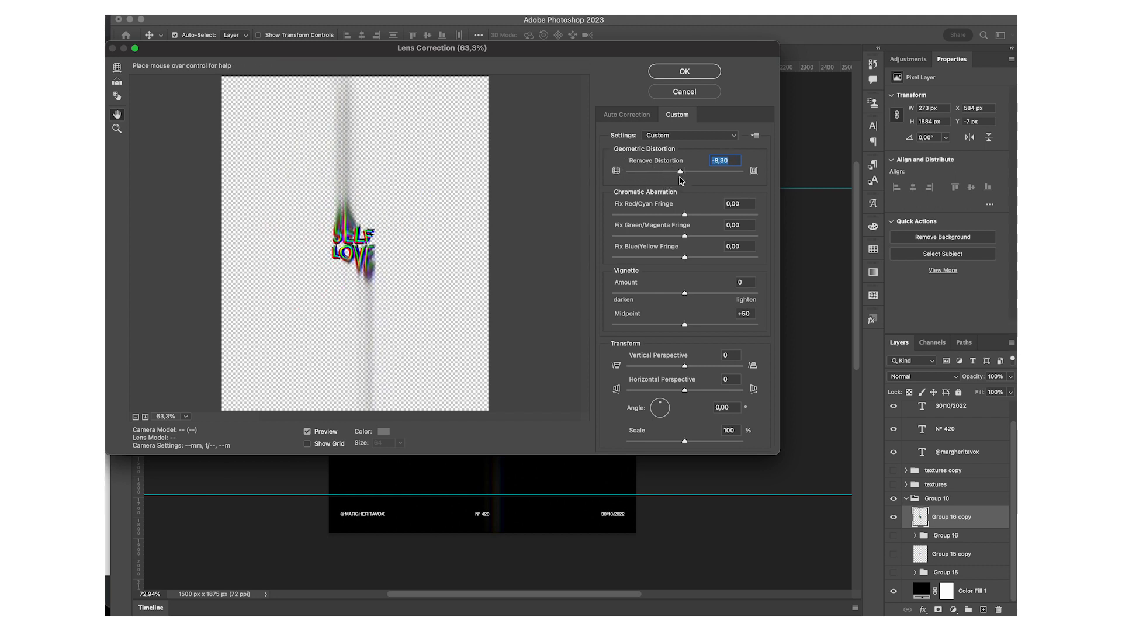
type("-5")
Step: Set Red/Cyan Fringe to -100, Blue/Yellow Fringe to +100, vignette Amount to -23 and Midpoint to +100, and apply the correction
left_click_drag(685, 216, 581, 215)
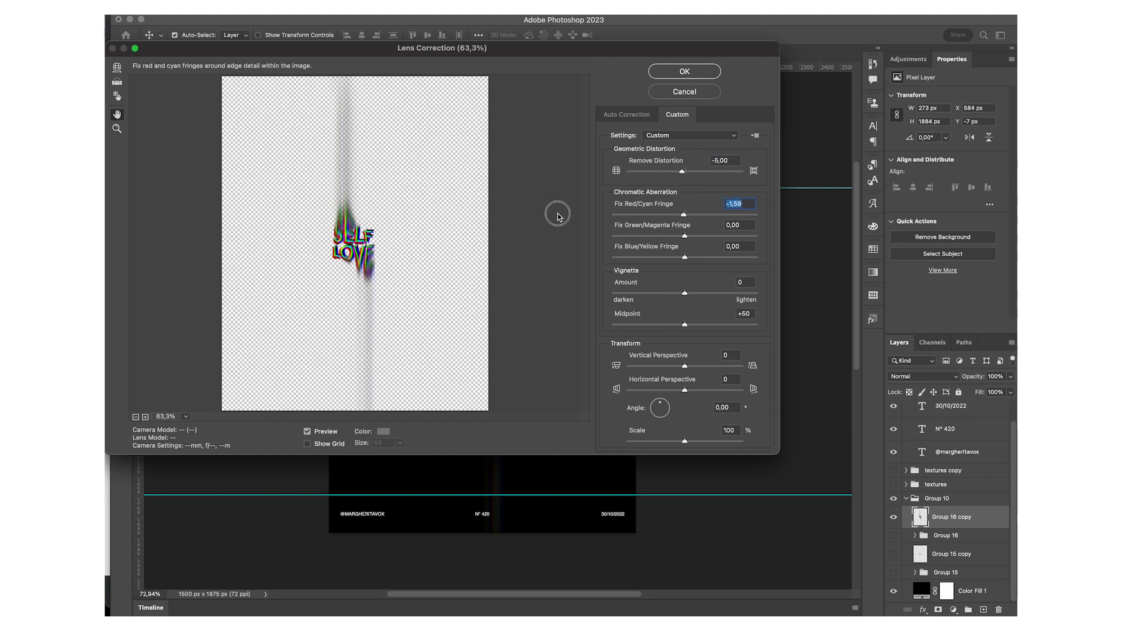
left_click_drag(684, 216, 591, 216)
left_click_drag(684, 257, 769, 260)
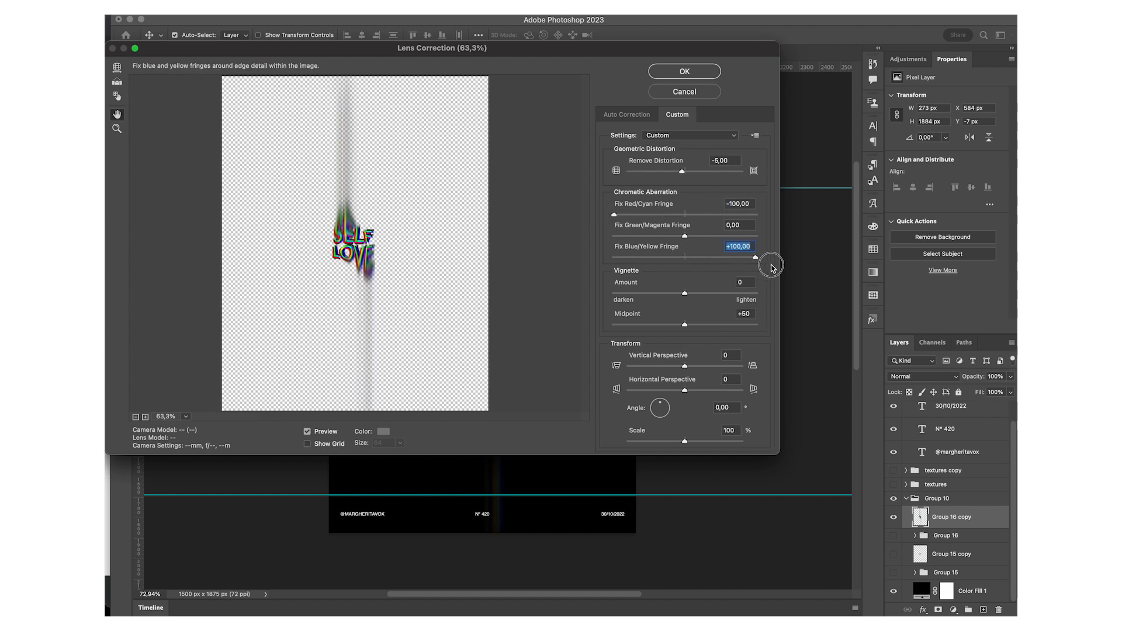
left_click_drag(685, 293, 769, 331)
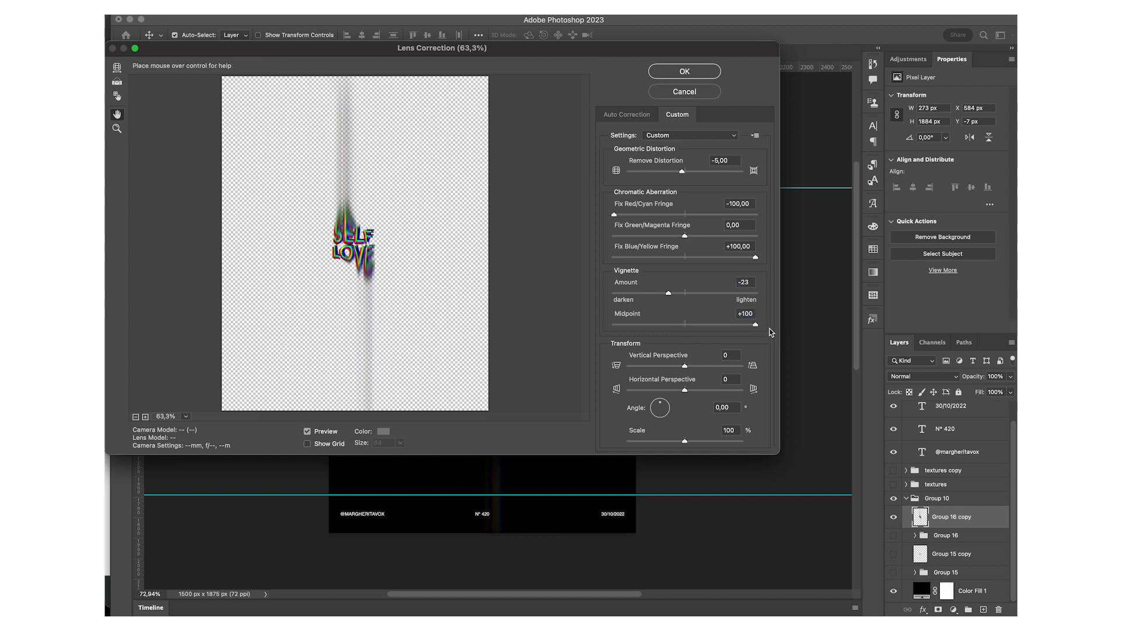
left_click(688, 72)
Step: Reapply the same Lens Correction repeatedly to Group 16 copy to enlarge the lettering and widen its colour fringes
left_click(361, 9)
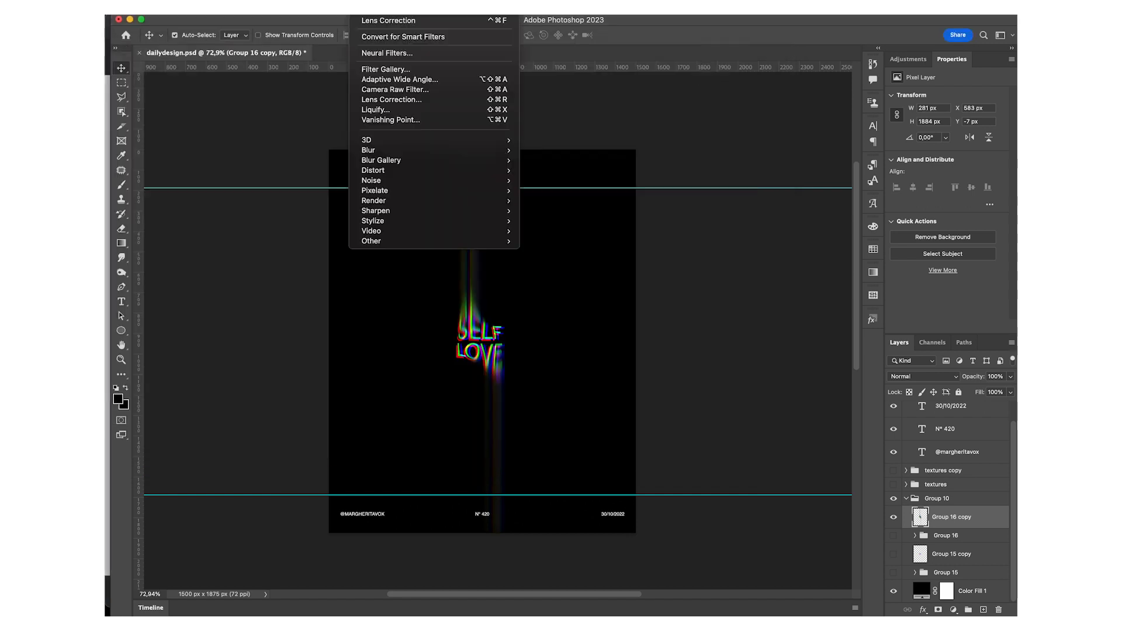
left_click(395, 89)
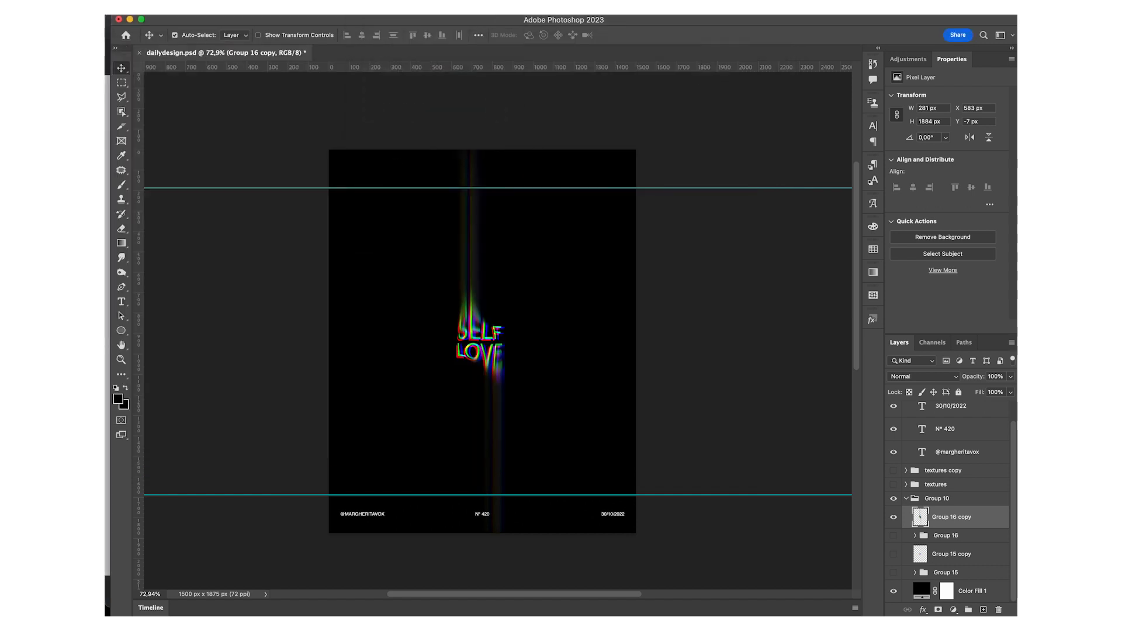
key("ctrl+super+f")
key("ctrl+super+f")
key("ctrl+super+f")
key("ctrl+super+f")
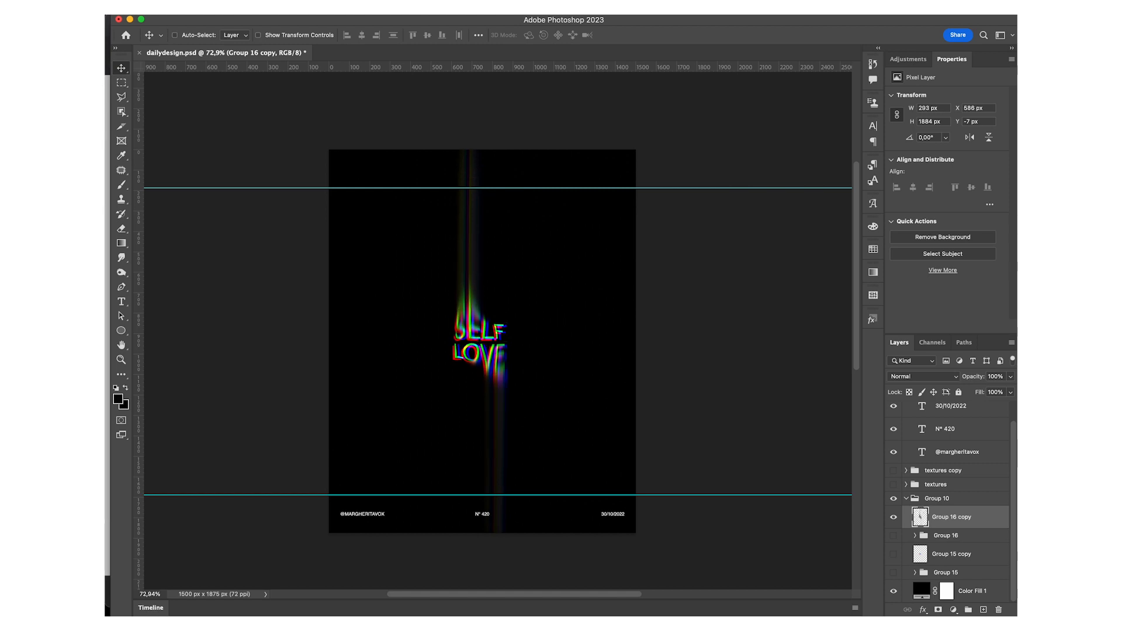
key("ctrl+super+f")
key("ctrl+super+f")
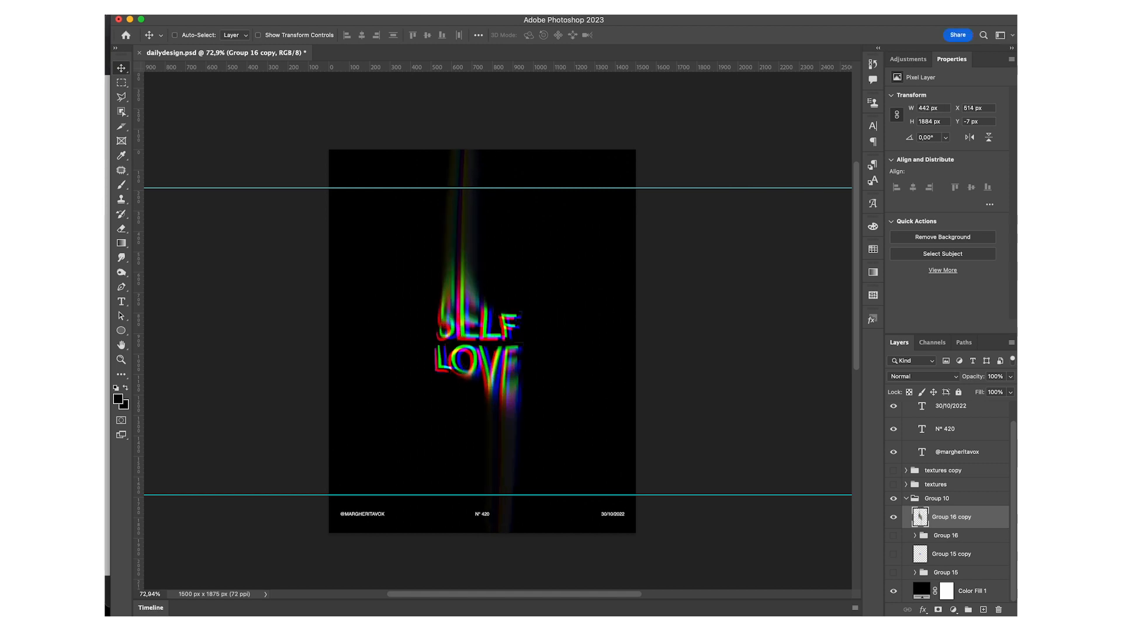
Step: Duplicate Group 16 copy, apply a Gaussian Blur to the lower copy, and undo the repeated blur
key("super+j")
left_click(972, 543)
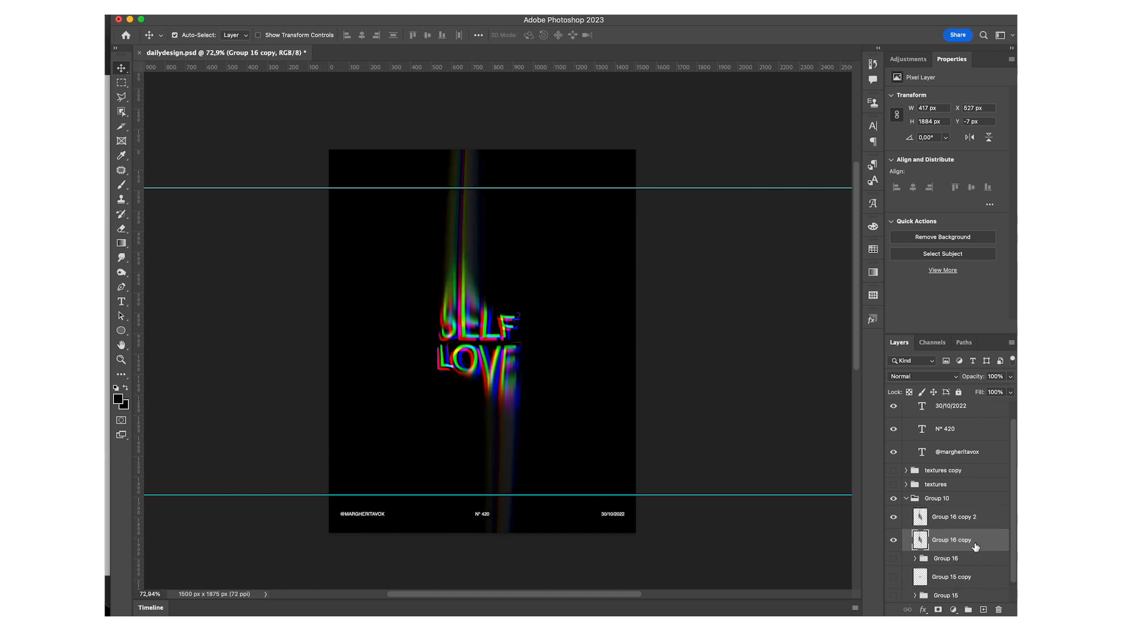
left_click(369, 9)
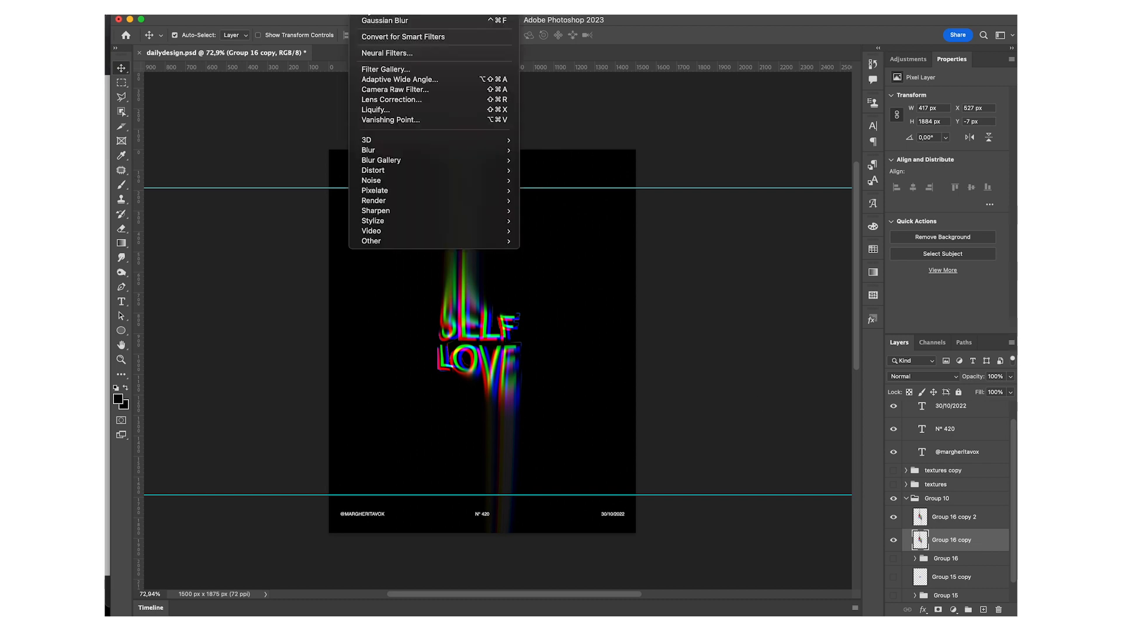
left_click(370, 20)
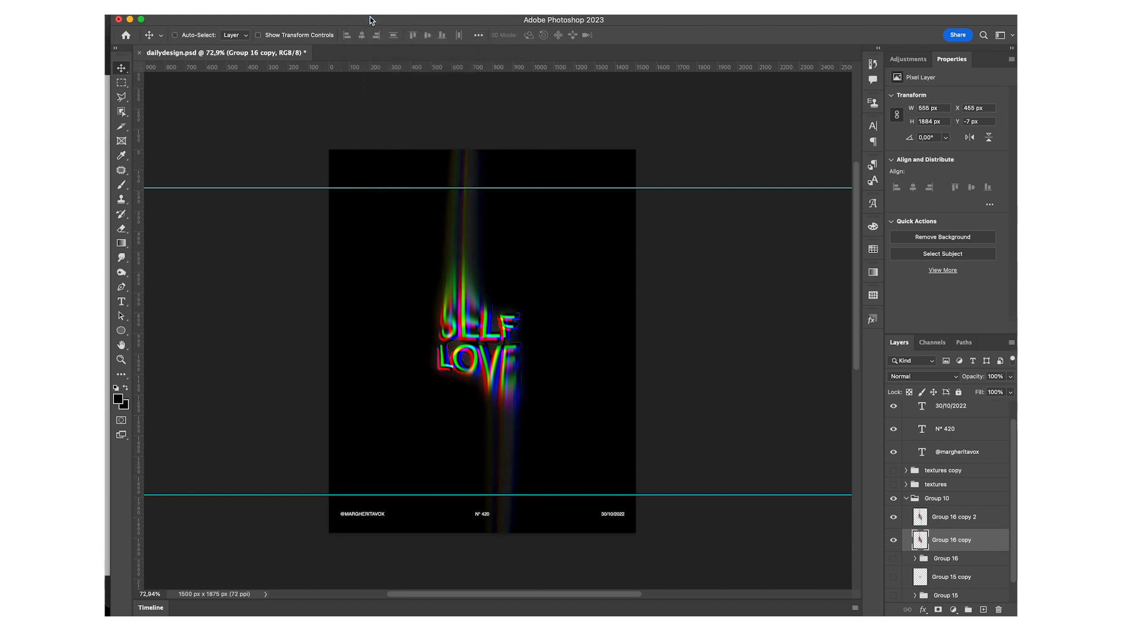
key("super+z")
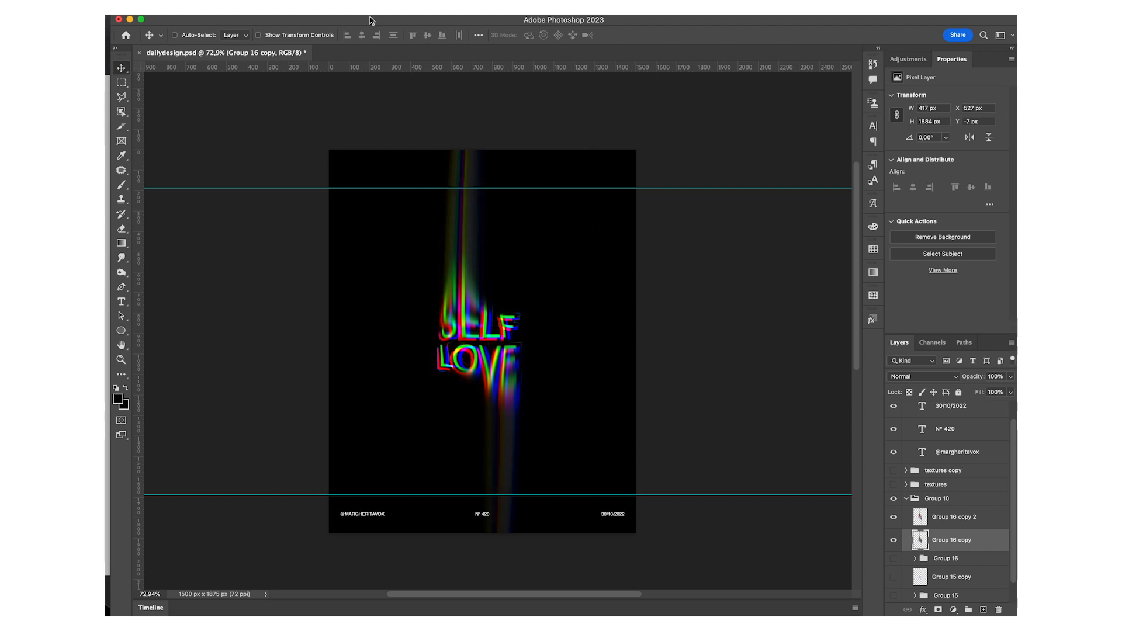
Step: Scale the blurred Group 16 copy proportionally around its centre to about 1307 by 5226 px
key("super+t")
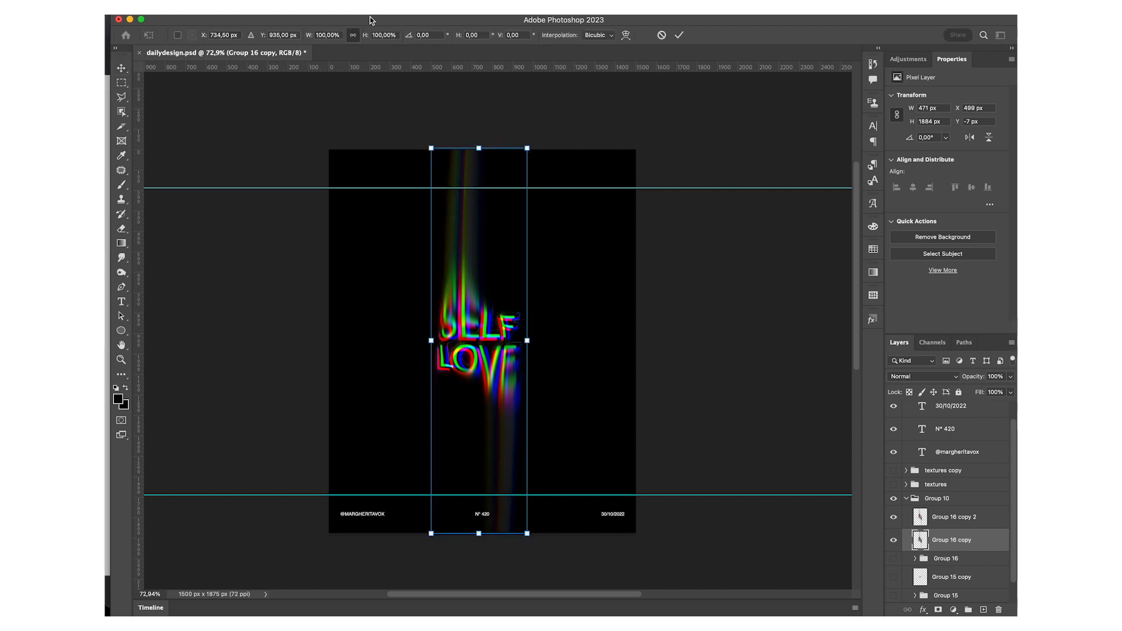
left_click(528, 341)
left_click_drag(528, 341, 614, 339)
key("Return")
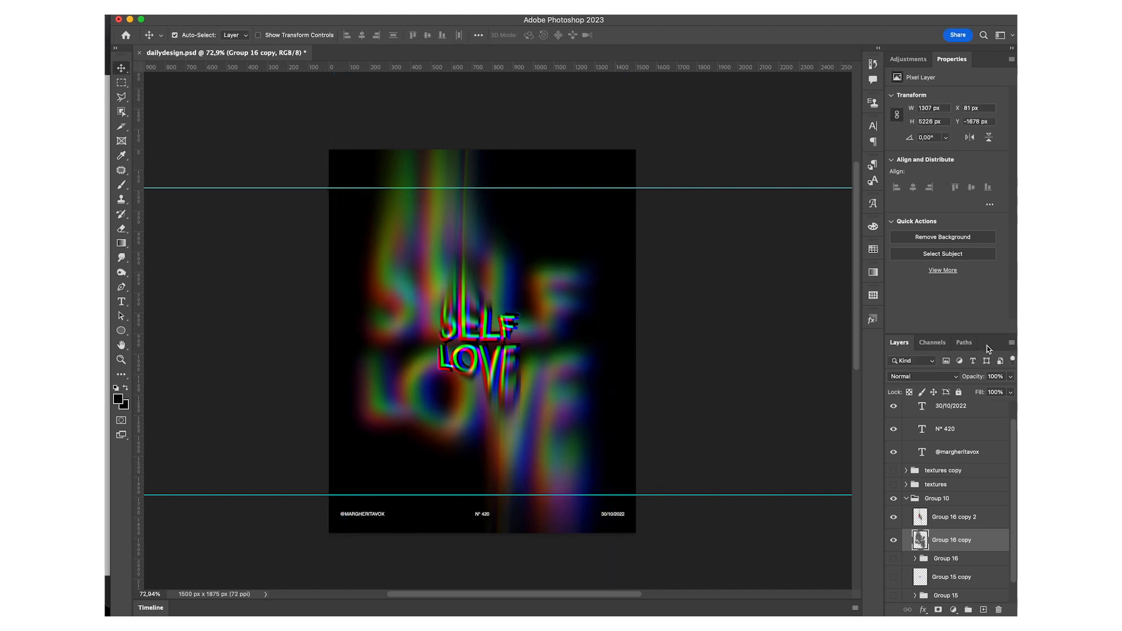
Step: Lower the opacity of the enlarged, blurred Group 16 copy to 20%
key("shift+Down")
key("shift+Down")
key("shift+Down")
key("shift+Down")
key("shift+Down")
key("shift+Down")
key("shift+Down")
key("shift+Down")
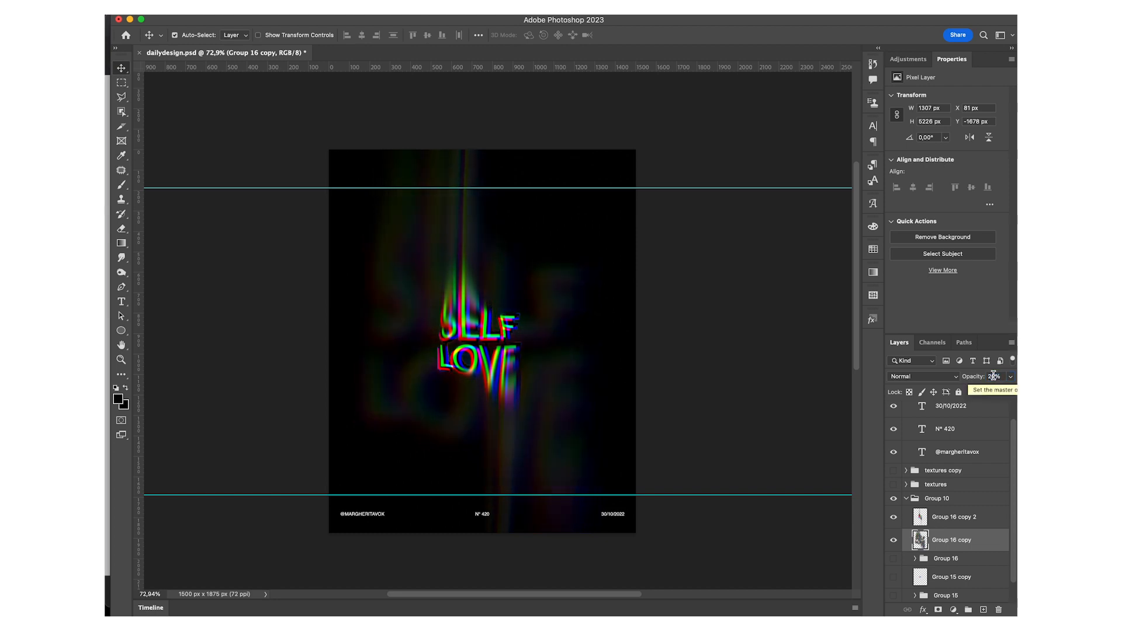
Step: Add a gradient map above Group 16 copy 2 using the F*CK preset from MVX PREMIUM GRADIENT PACK VOL. 3, and reverse it
left_click(957, 519)
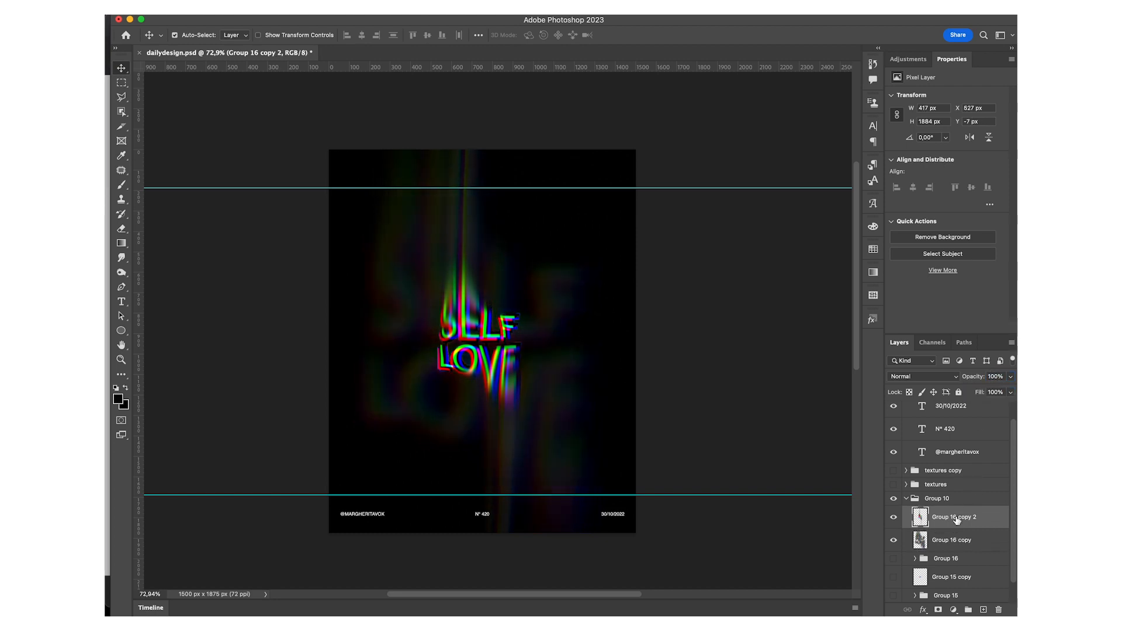
left_click(908, 59)
left_click(970, 115)
left_click(959, 100)
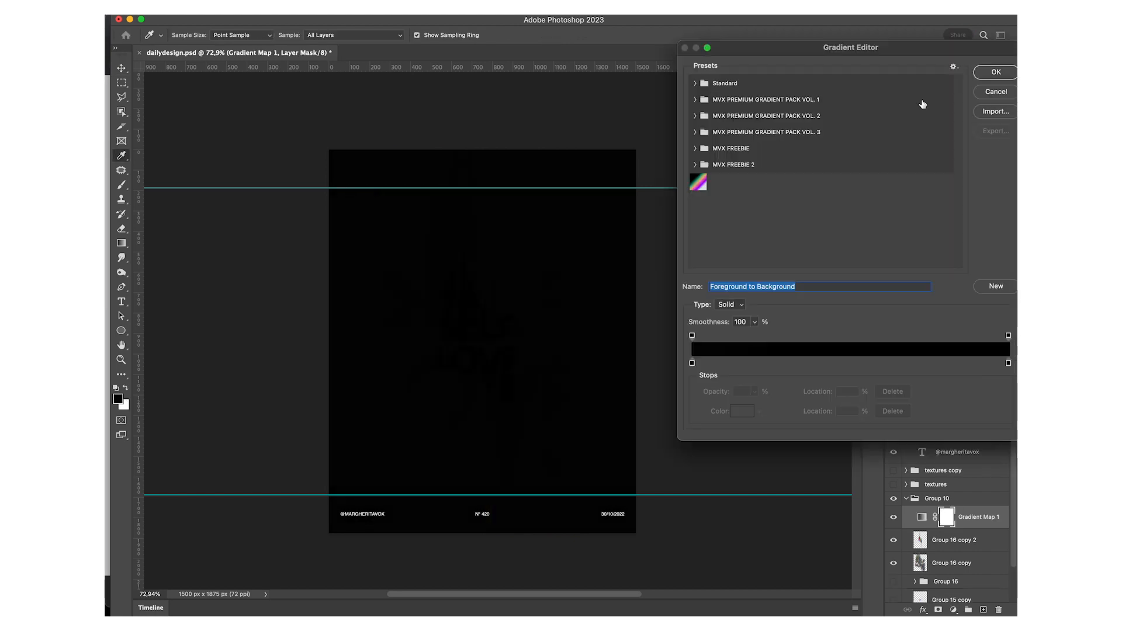
left_click(696, 132)
left_click(874, 168)
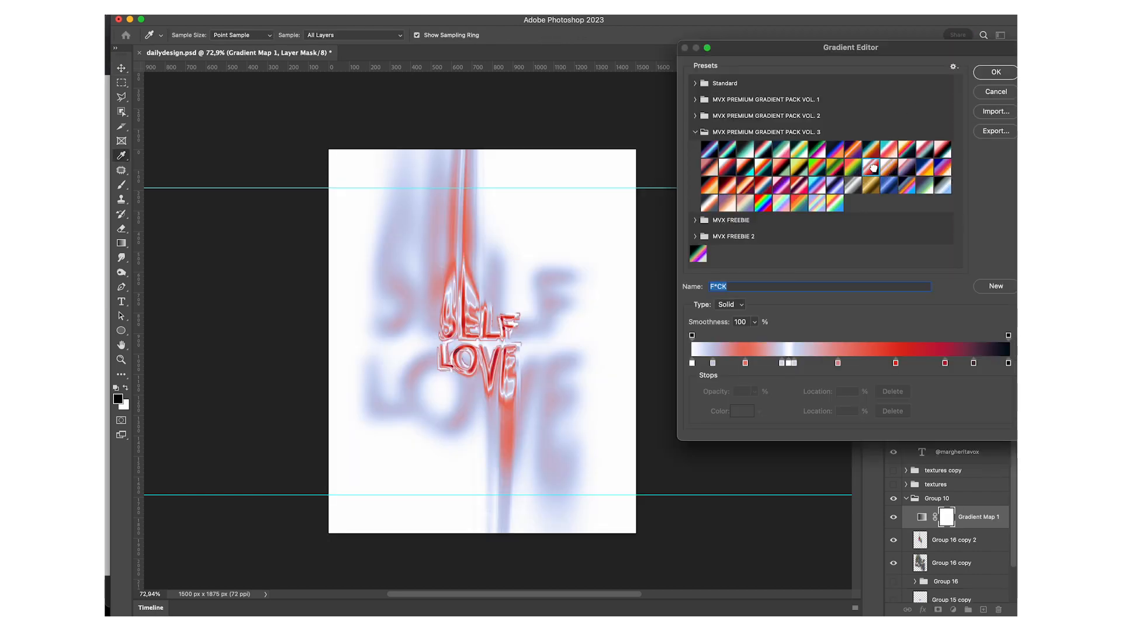
left_click(993, 74)
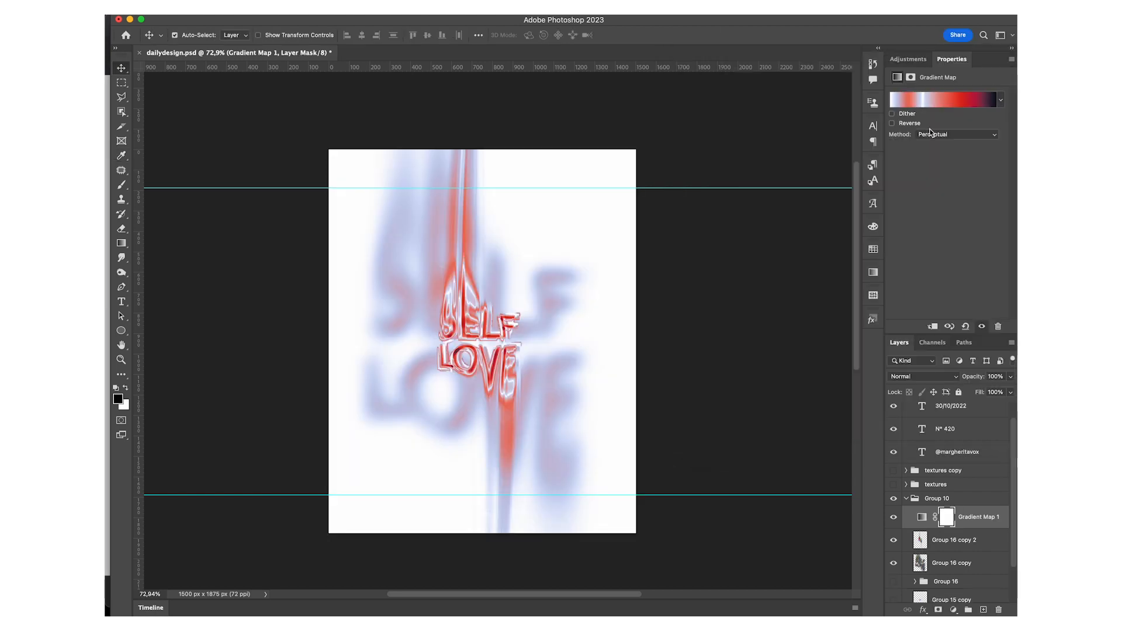
left_click(893, 123)
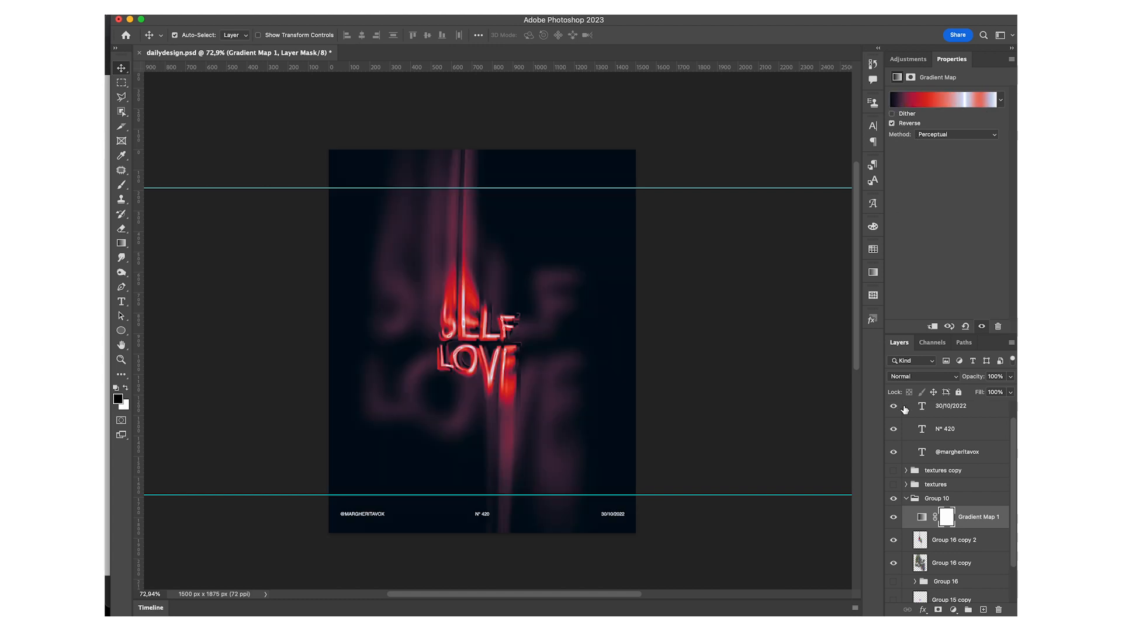
Step: Collapse Group 10, duplicate it, and merge the duplicate into a single pixel layer
left_click(907, 498)
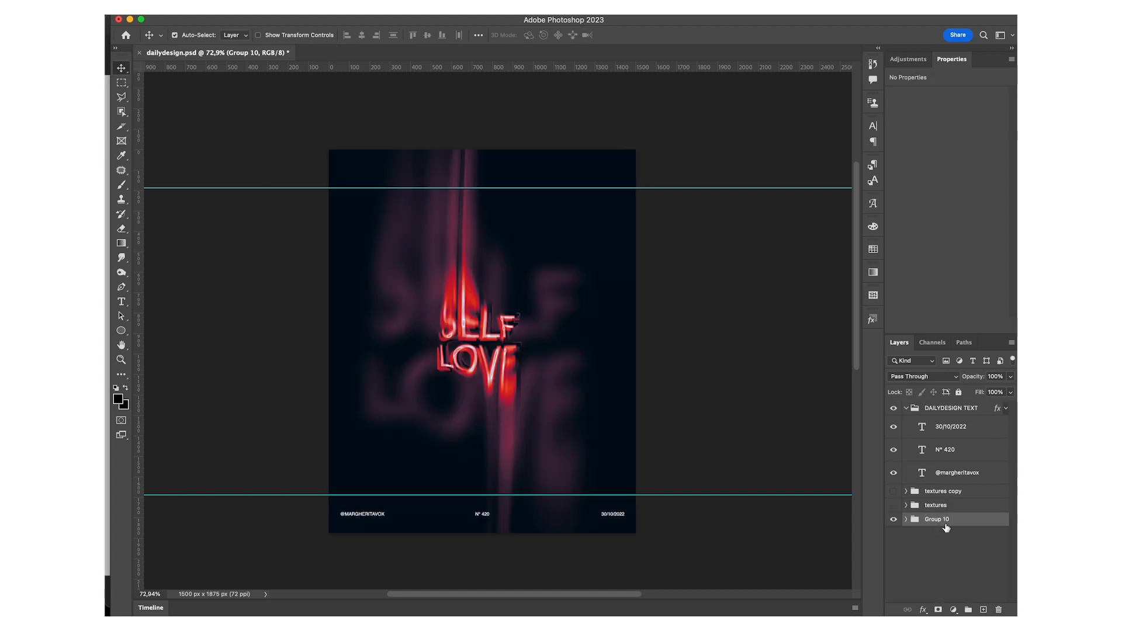
key("super+j")
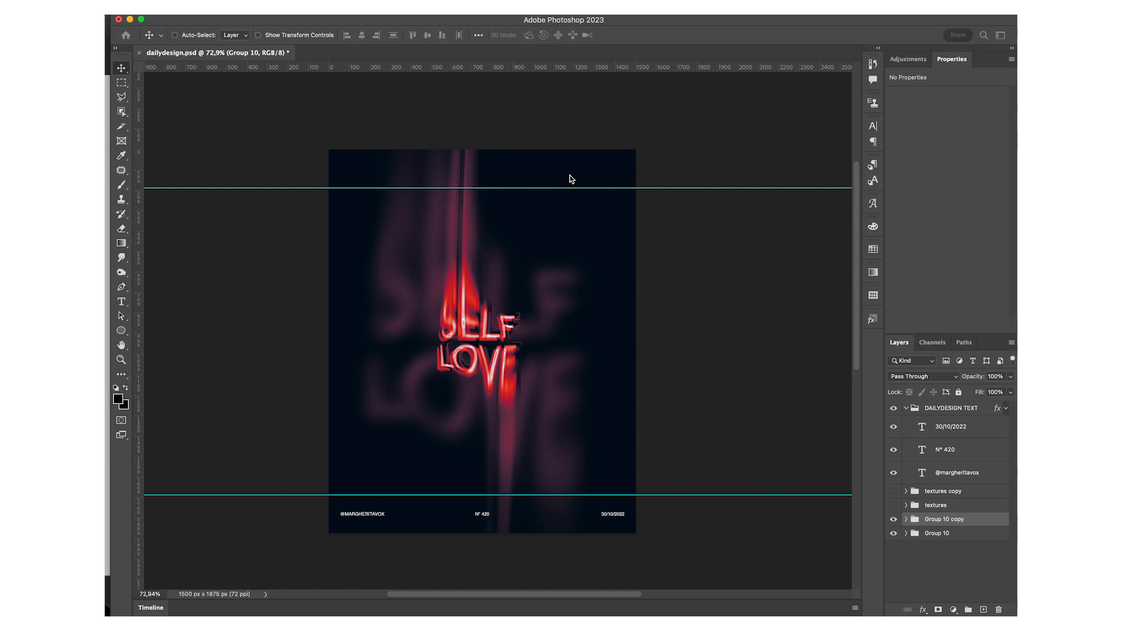
key("super+e")
Step: Add 8% uniform, monochromatic noise to the merged Group 10 copy layer
left_click(366, 7)
mouse_move(398, 180)
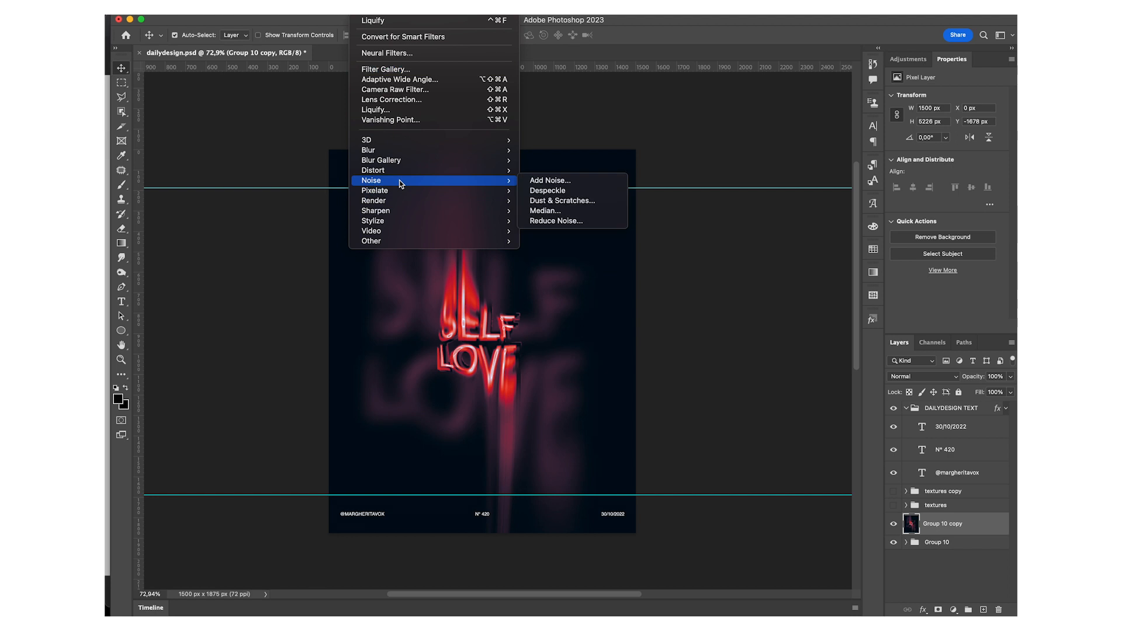
left_click(541, 181)
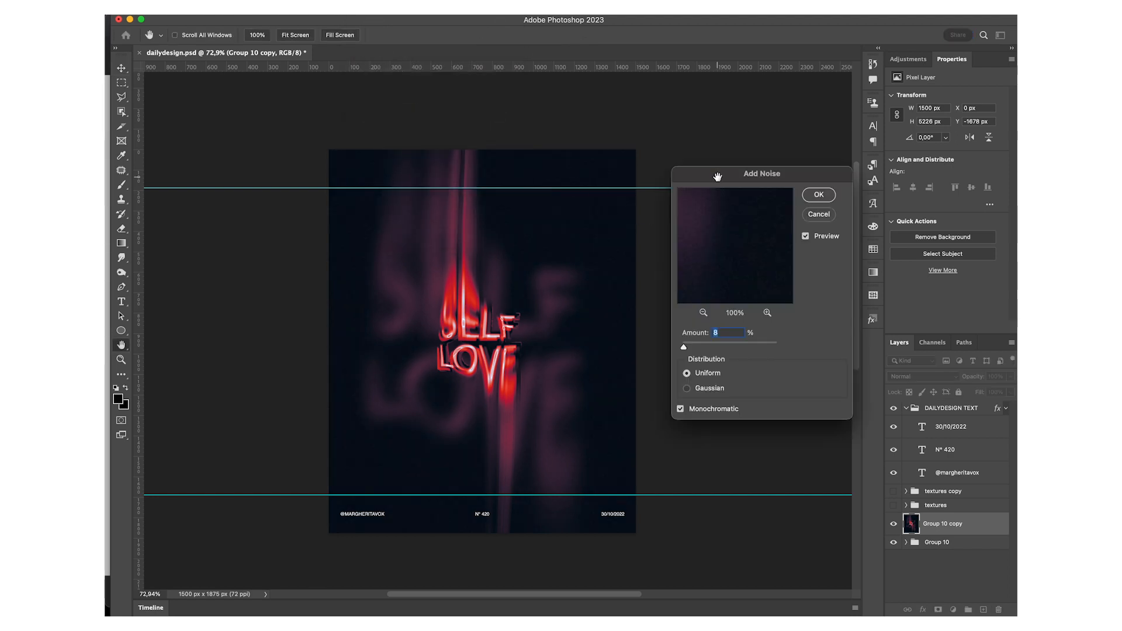
key("Return")
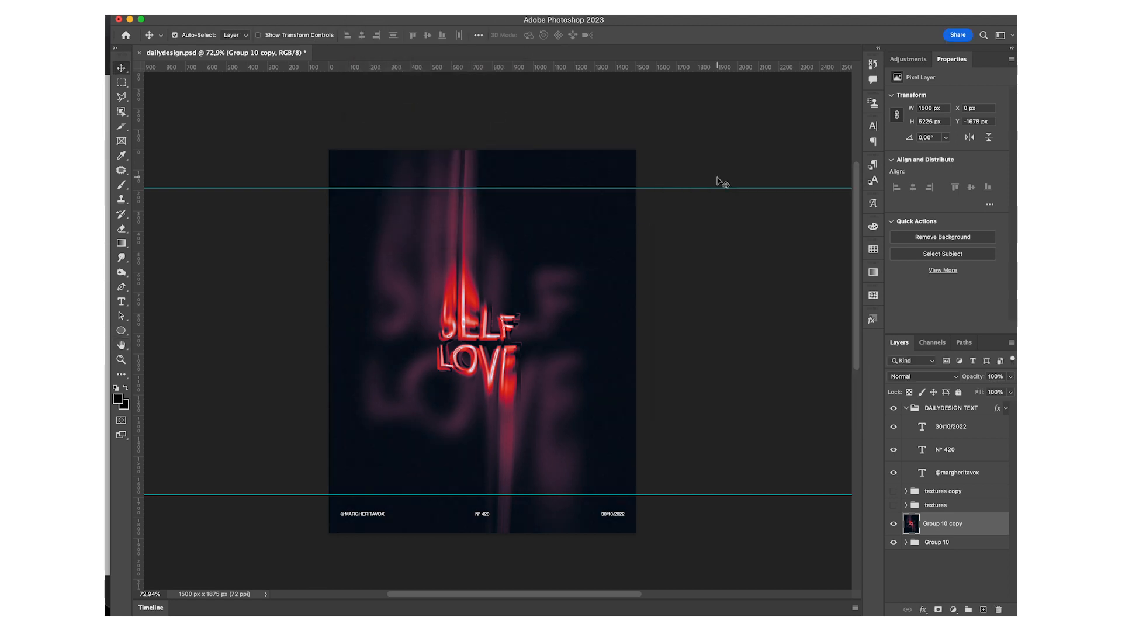
Step: Show and expand the textures group, and hide its AU-FG-Texture10-8K layer
left_click(894, 507)
left_click(907, 505)
scroll(905, 489, "down", 3)
left_click(895, 488)
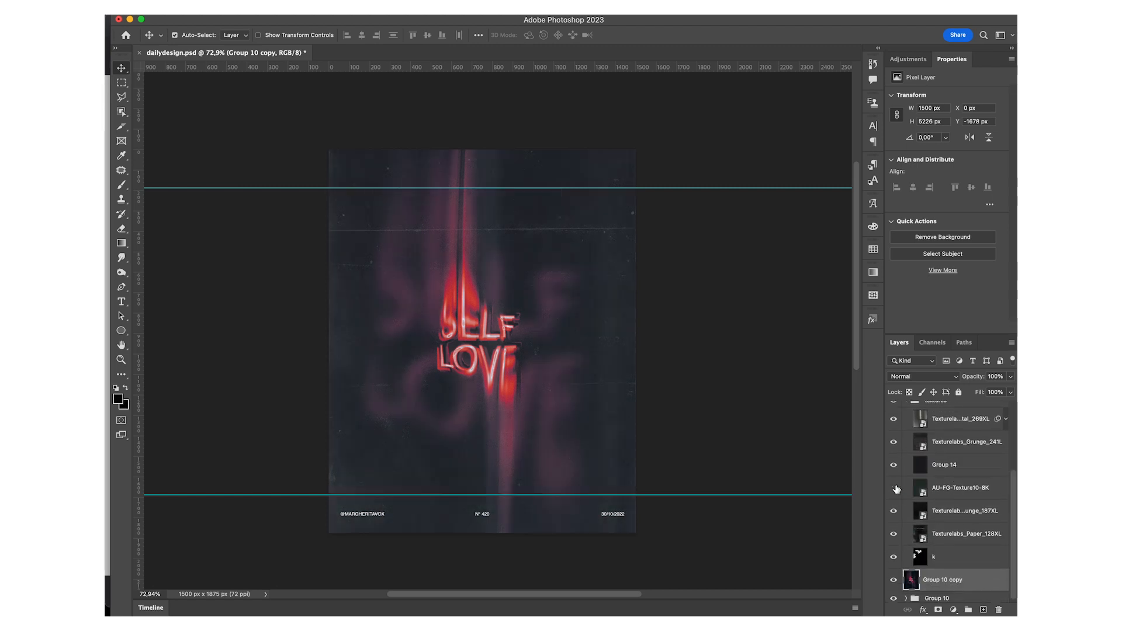
Step: Check the Texturelabs_Metal_269XL texture's effect and shift that layer left to about X -1462 px, Y -285 px
left_click(948, 469)
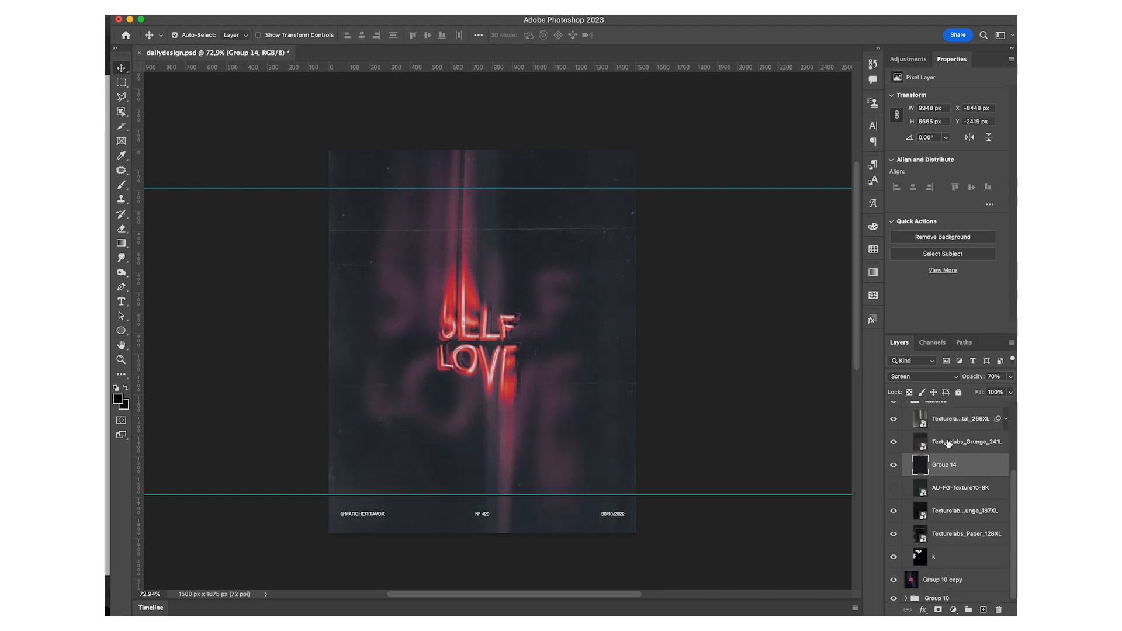
left_click(949, 444)
left_click(894, 420)
left_click(894, 420)
left_click(893, 420)
left_click(894, 421)
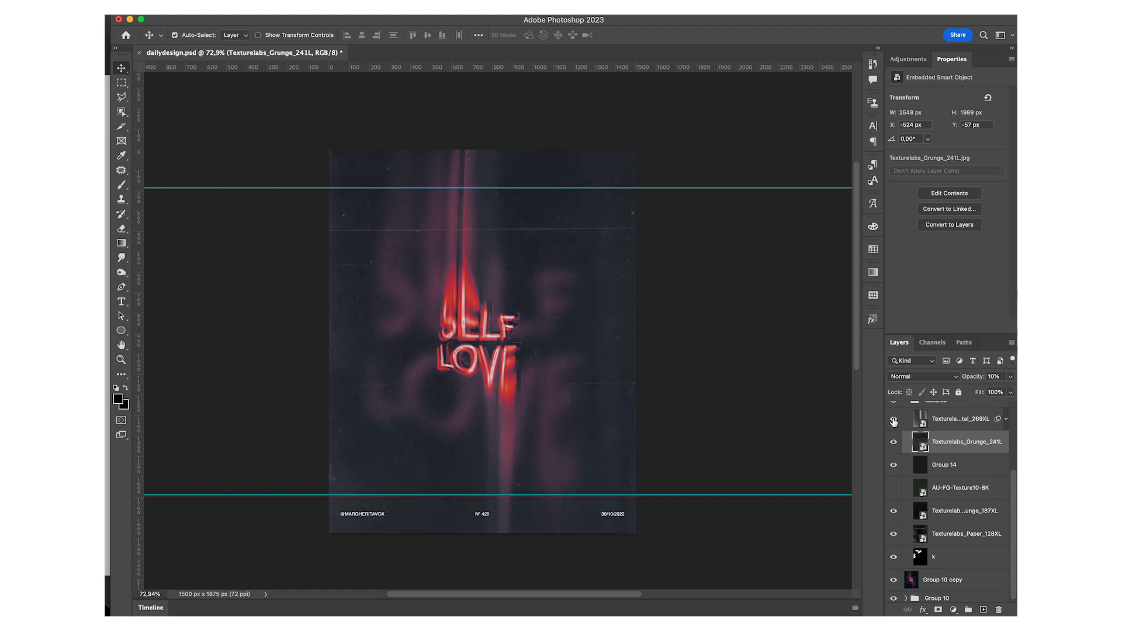
left_click(959, 422)
key("super+t")
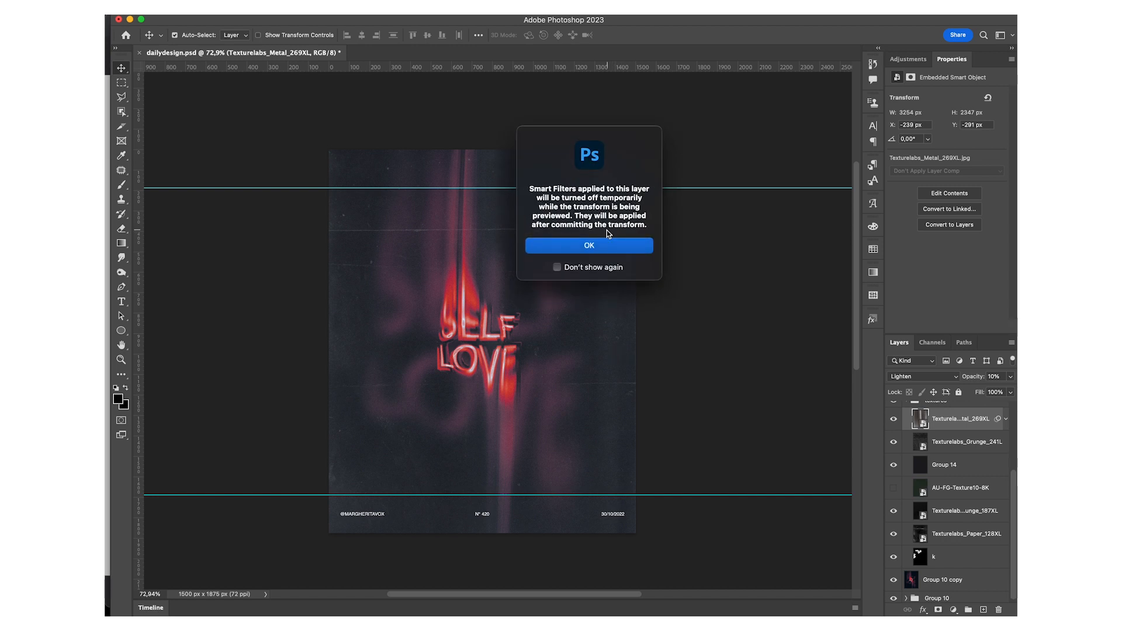
left_click(601, 246)
left_click_drag(588, 316, 333, 314)
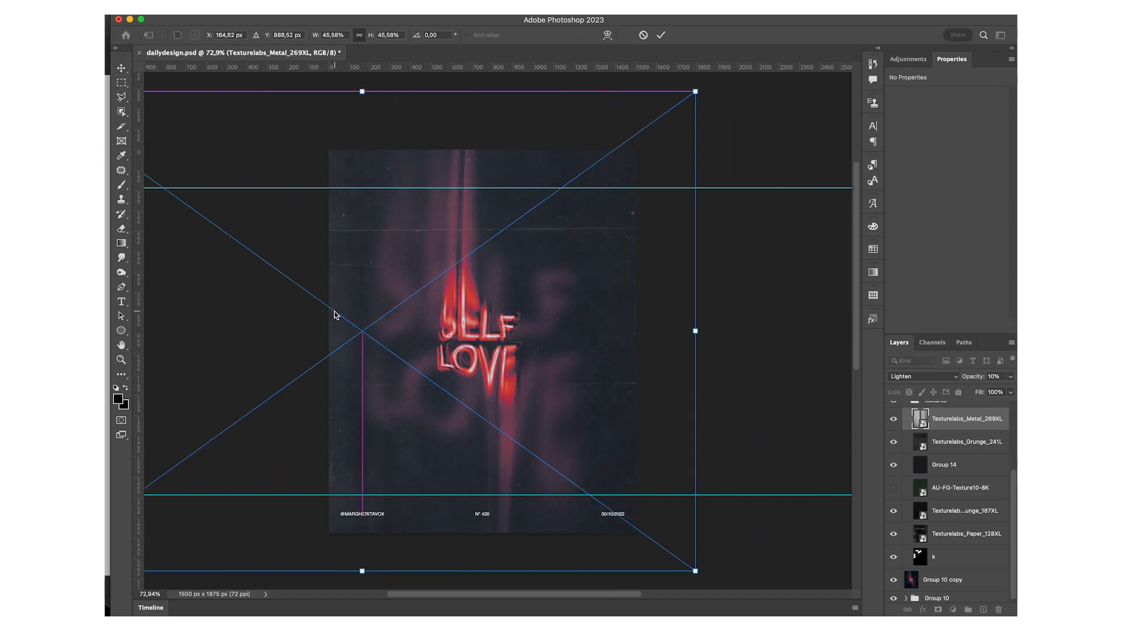
key("Return")
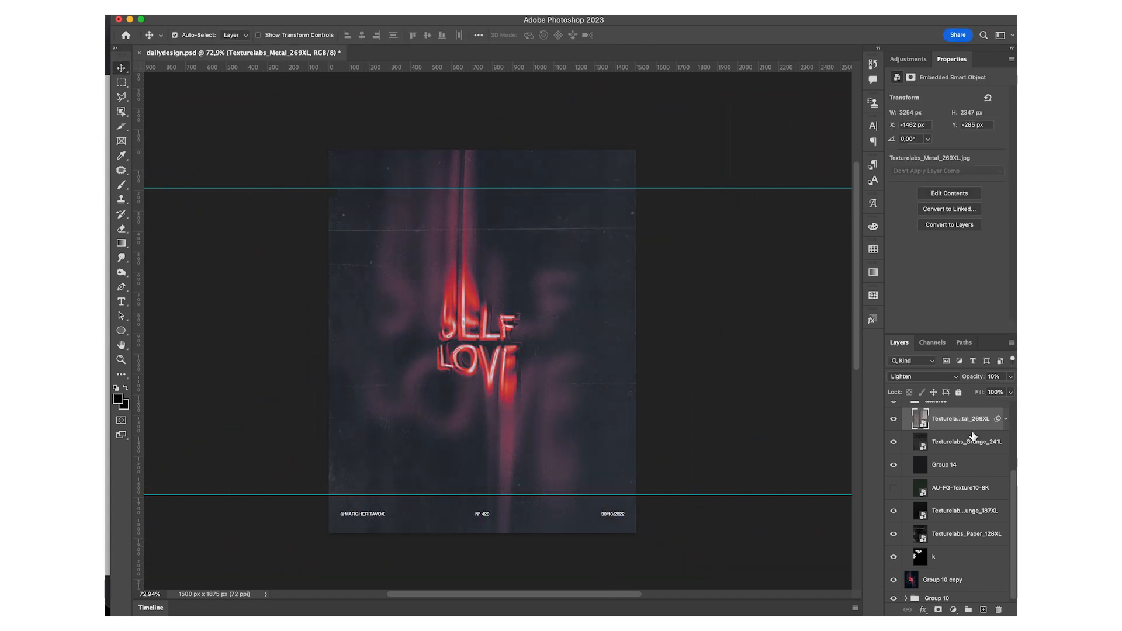
Step: Check the effect of the Group 14 texture layer and set its opacity to 30%
left_click(973, 449)
left_click(951, 468)
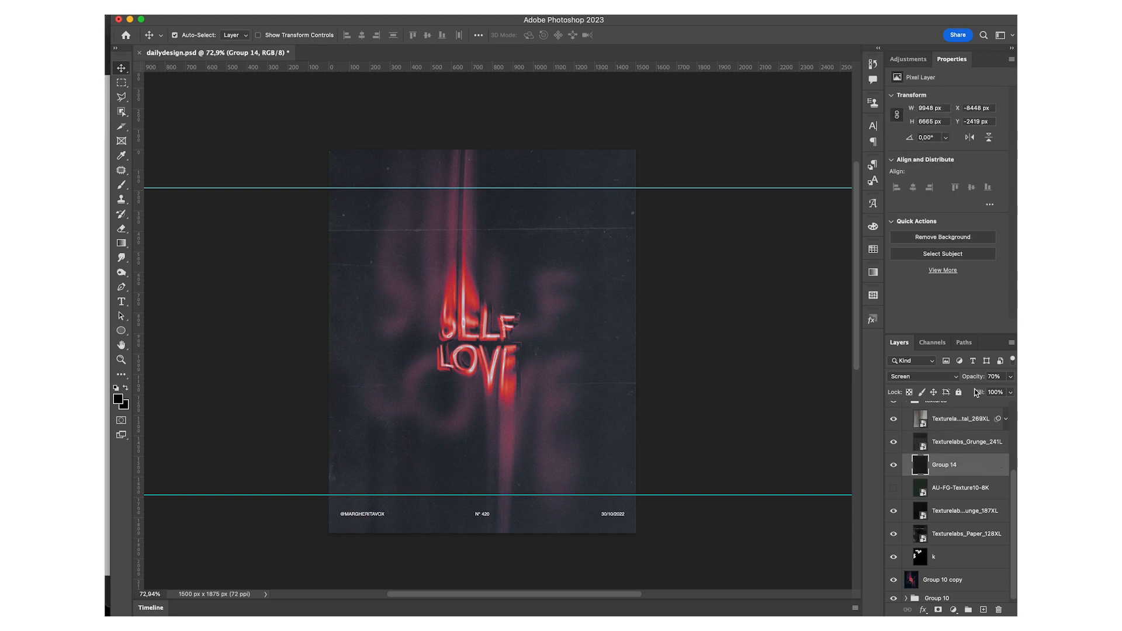
left_click(894, 465)
left_click(894, 465)
left_click(996, 377)
type("30")
Step: Finish reviewing the texture layers and collapse the textures group
left_click(957, 511)
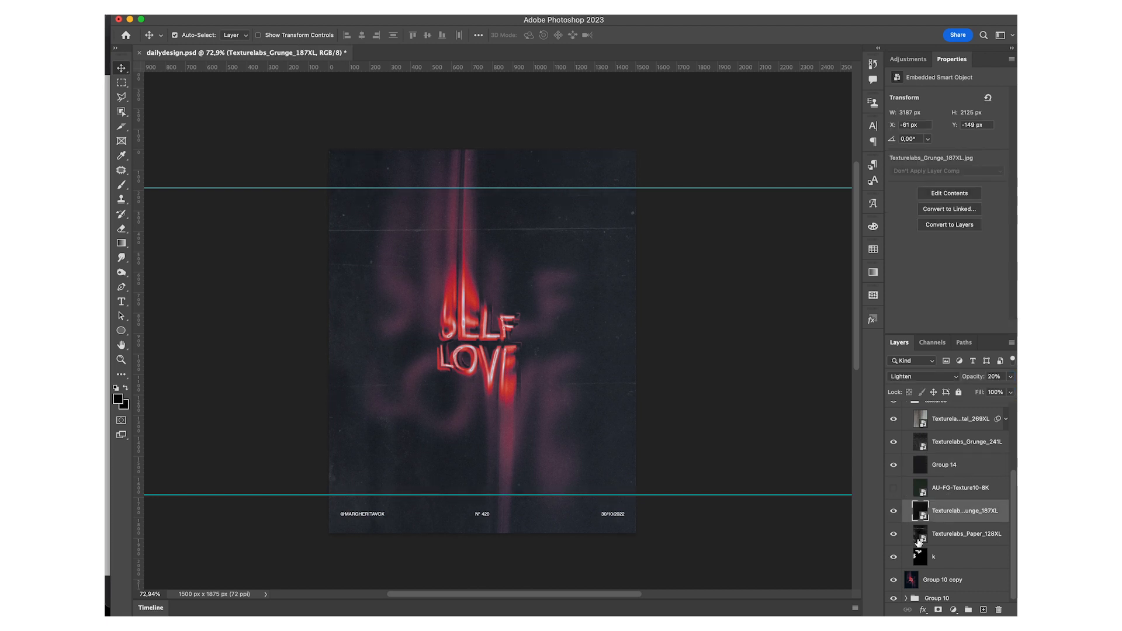
scroll(930, 468, "up", 2)
left_click(907, 462)
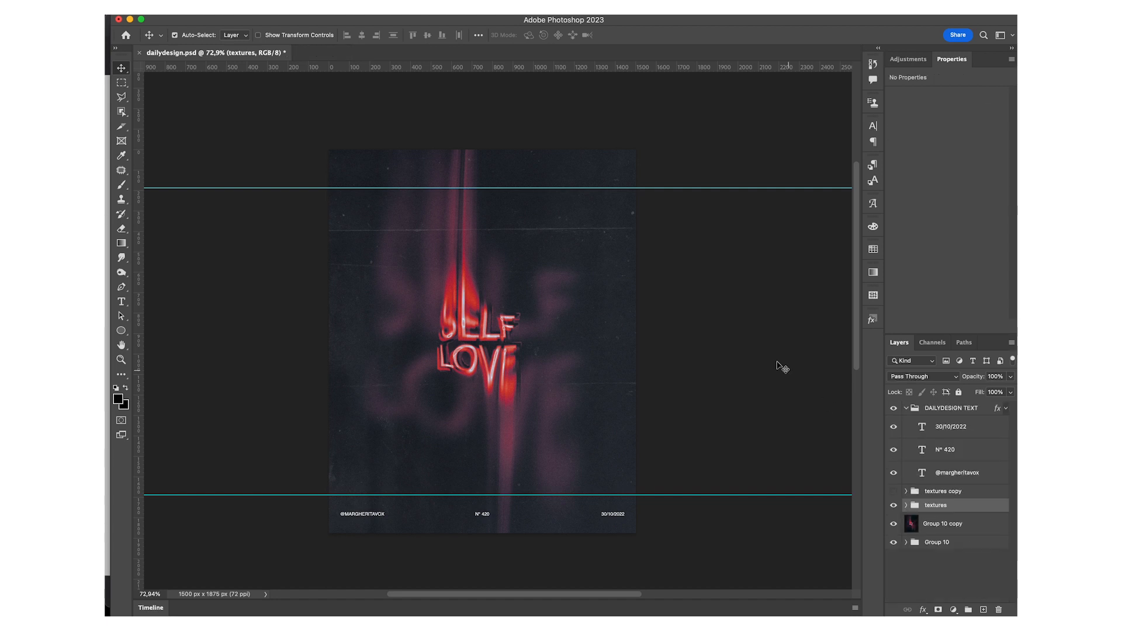